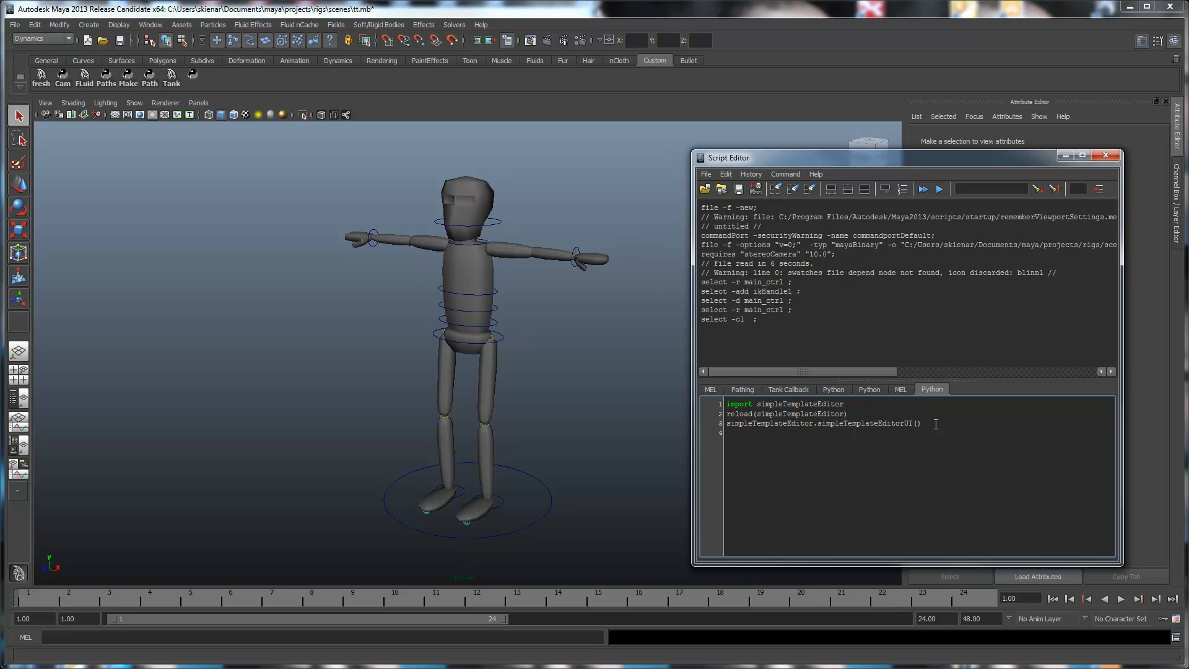
Launch the simpleTemplateEditor tool and move its window clear of the character rig
drag(937, 424, 700, 409)
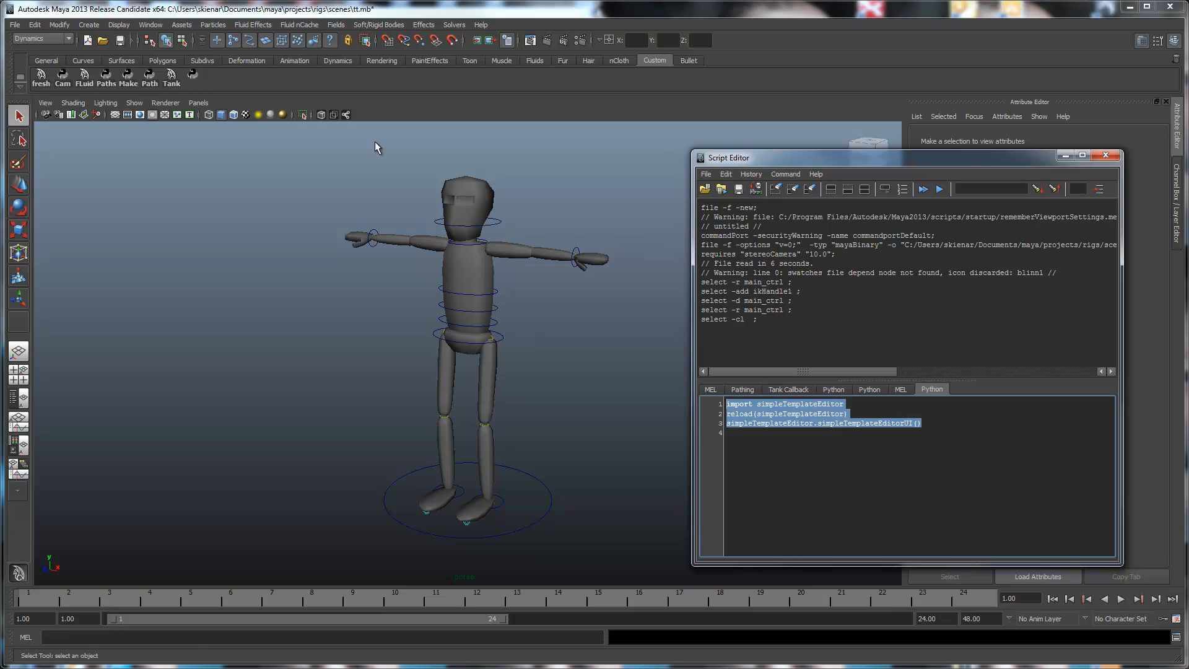
click(194, 75)
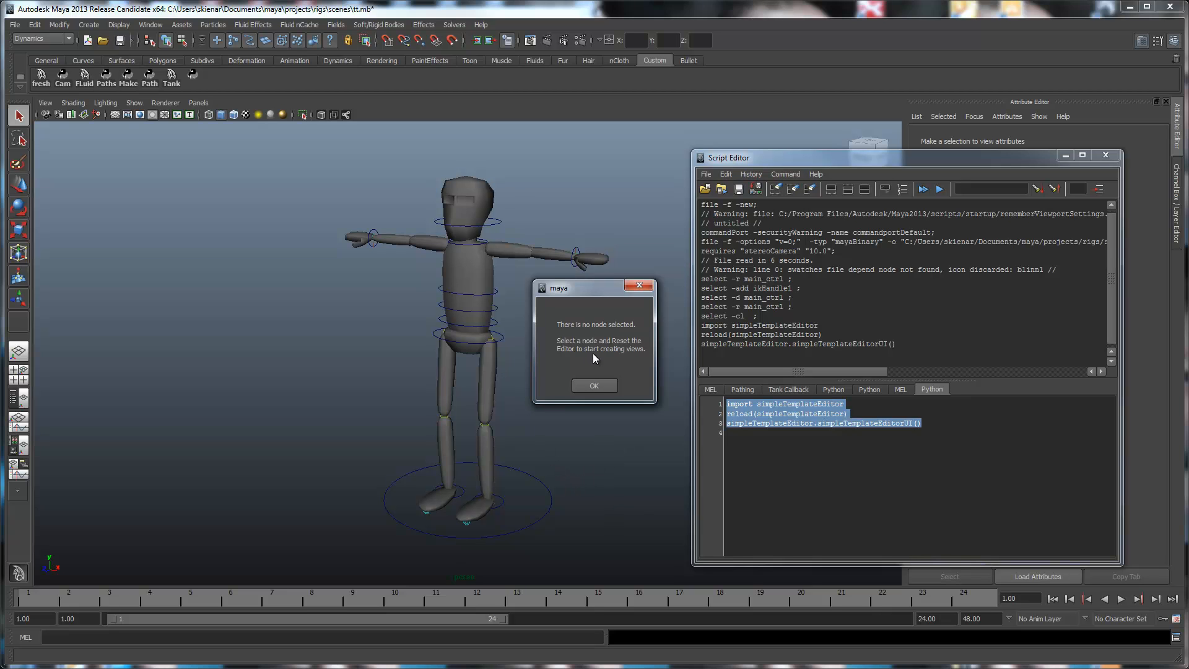
click(609, 386)
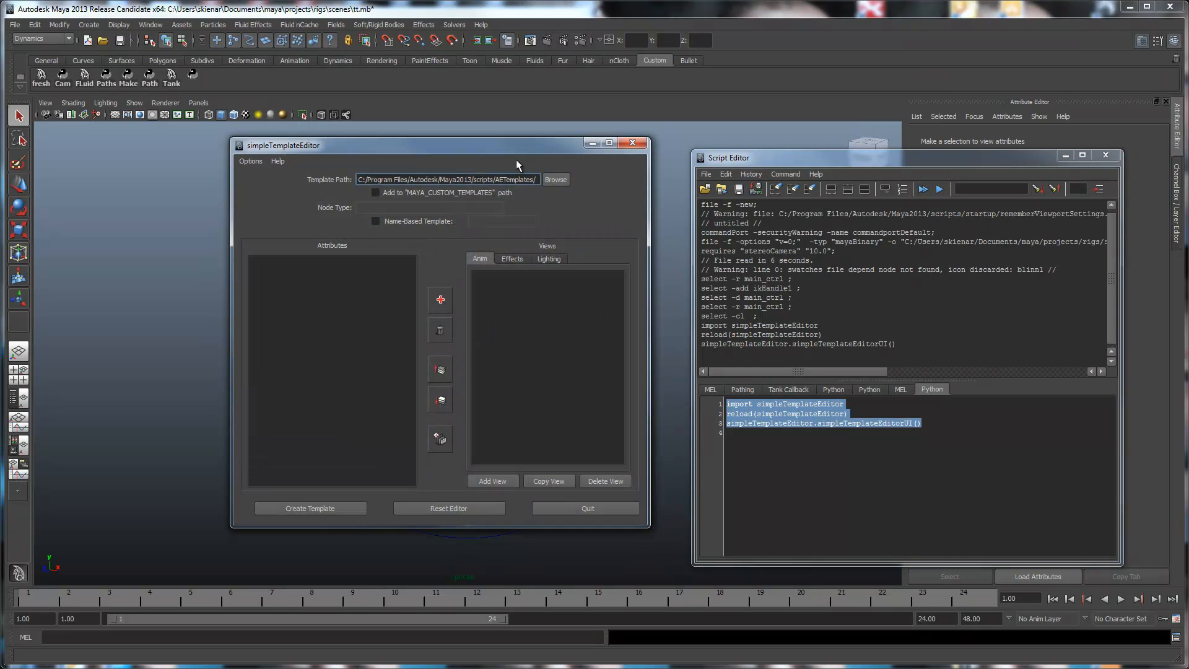
drag(514, 146, 859, 60)
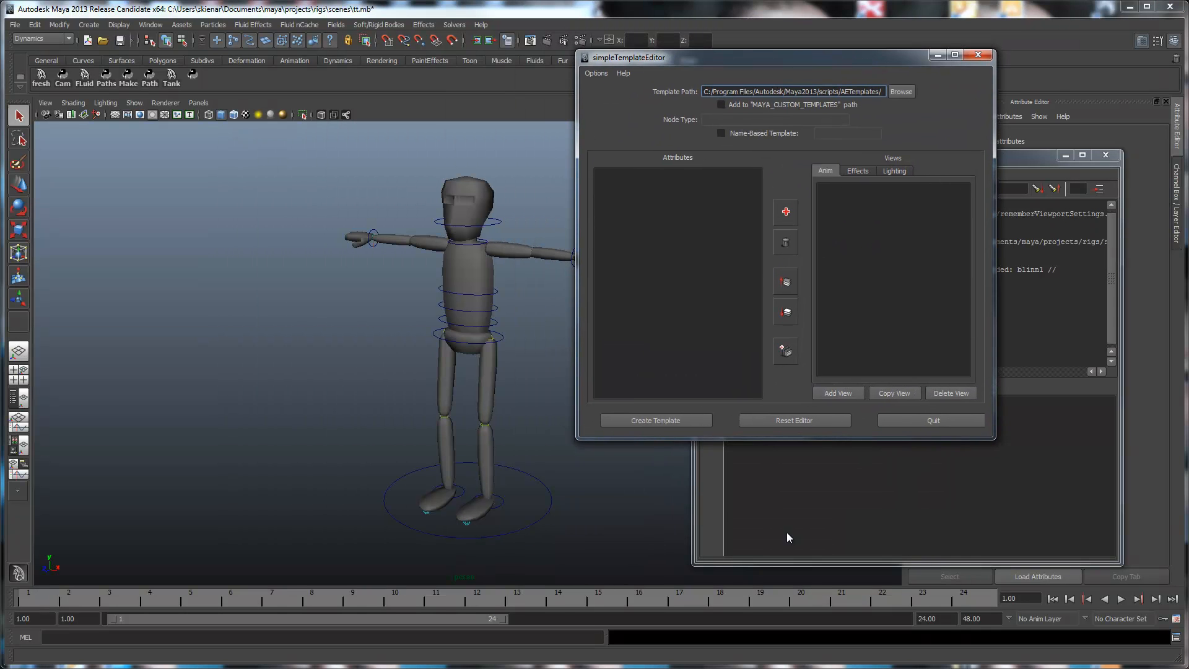
Select main_ctrl, clear the Script Editor out of the way, and reset simpleTemplateEditor to load the control's attributes
click(540, 512)
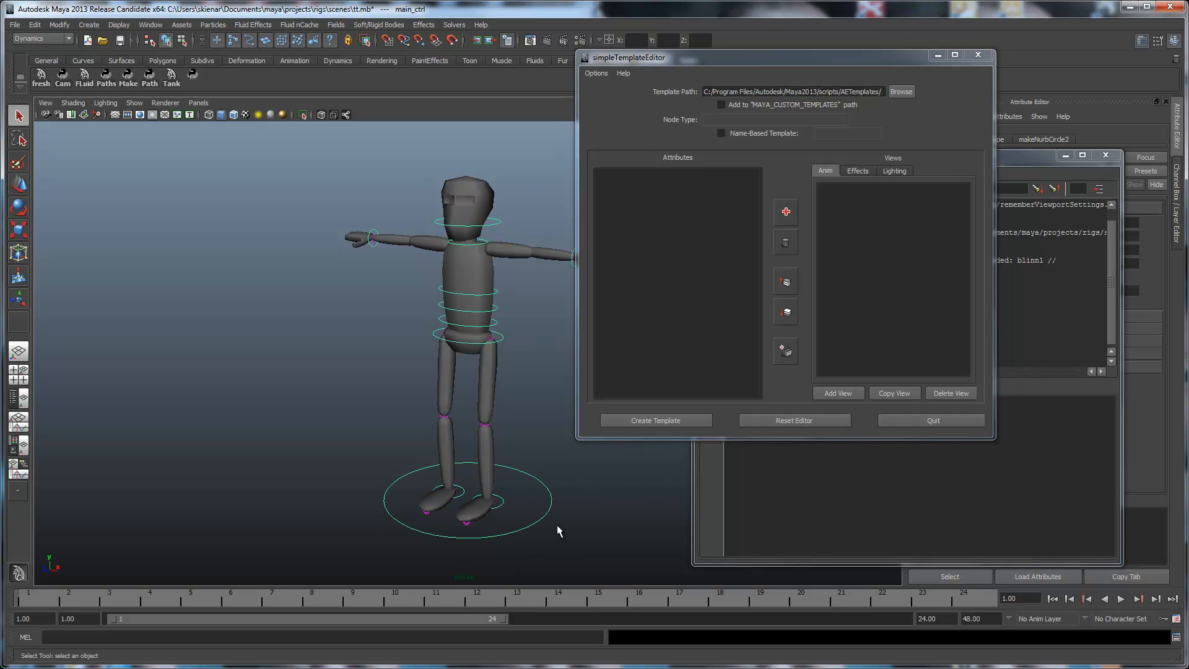
click(1065, 155)
drag(849, 58, 377, 136)
alt+middle_drag(573, 385, 785, 375)
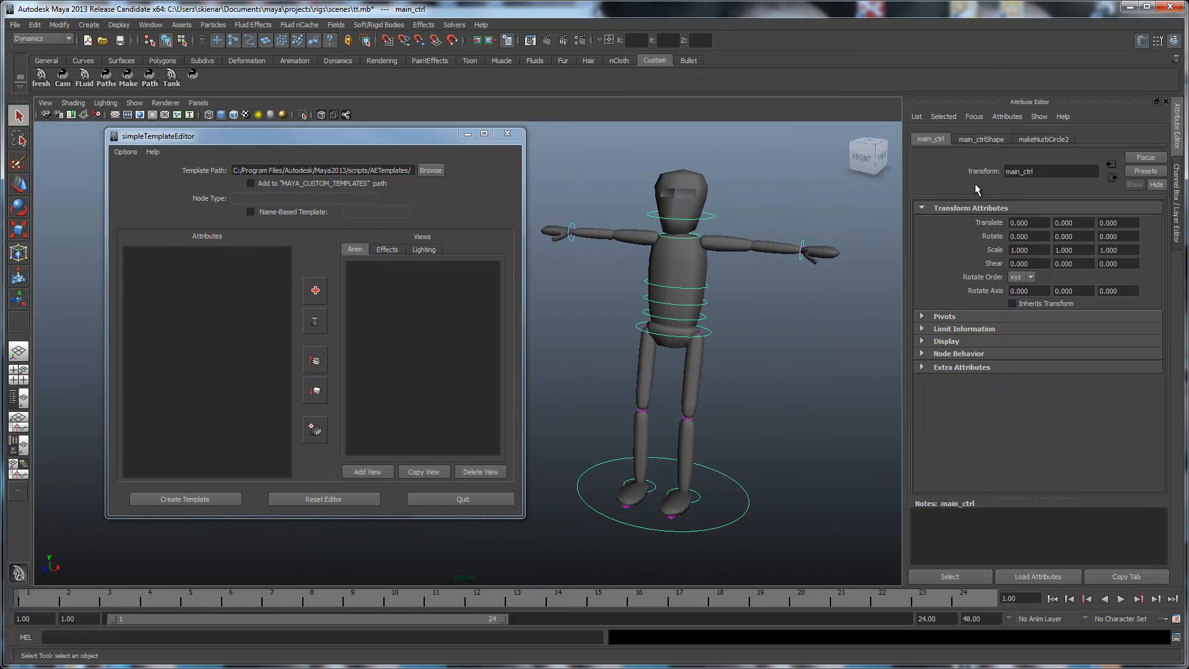
click(308, 496)
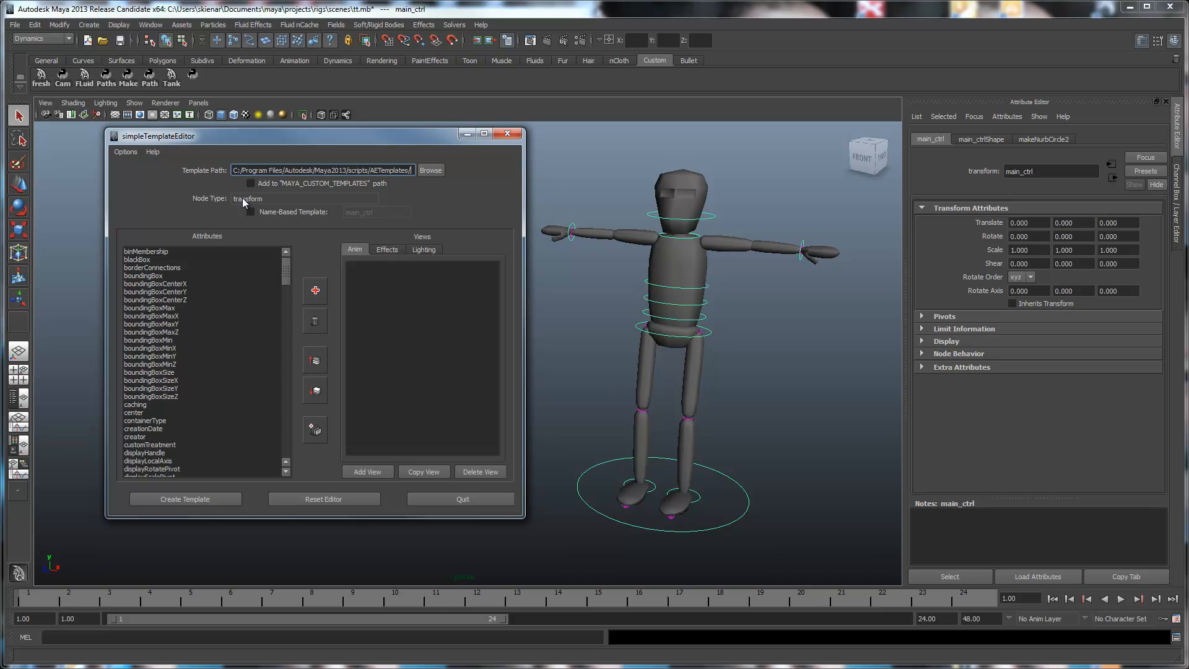
Add the rotate and scale attributes to the Anim view
drag(286, 269, 257, 244)
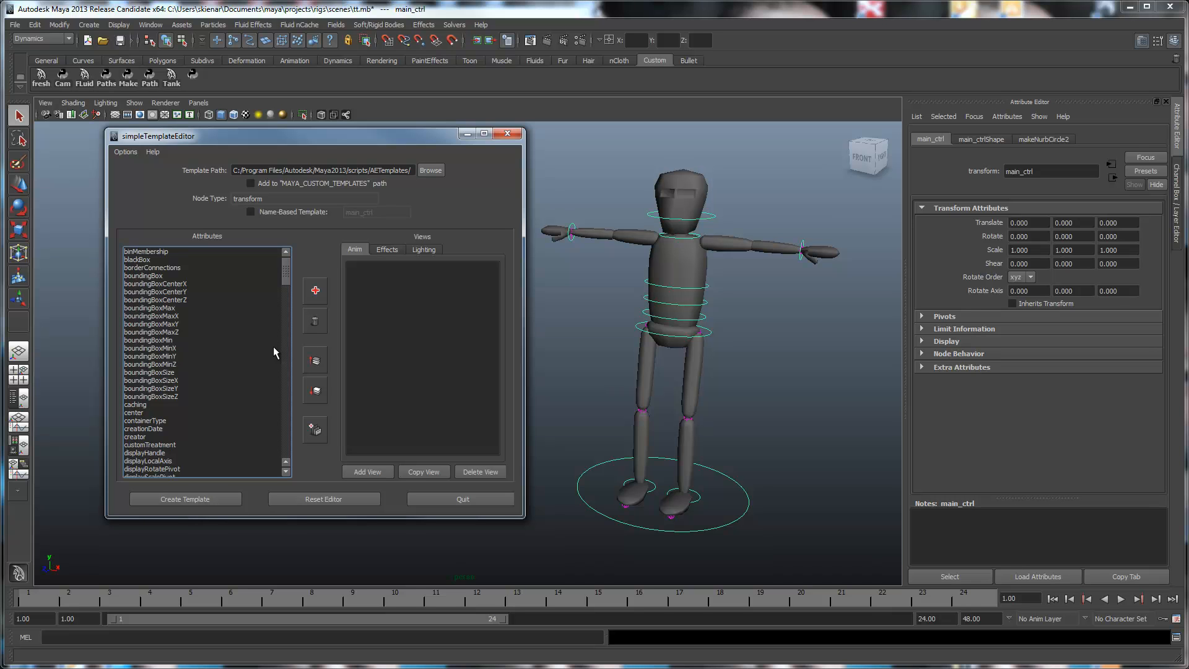
drag(284, 267, 282, 398)
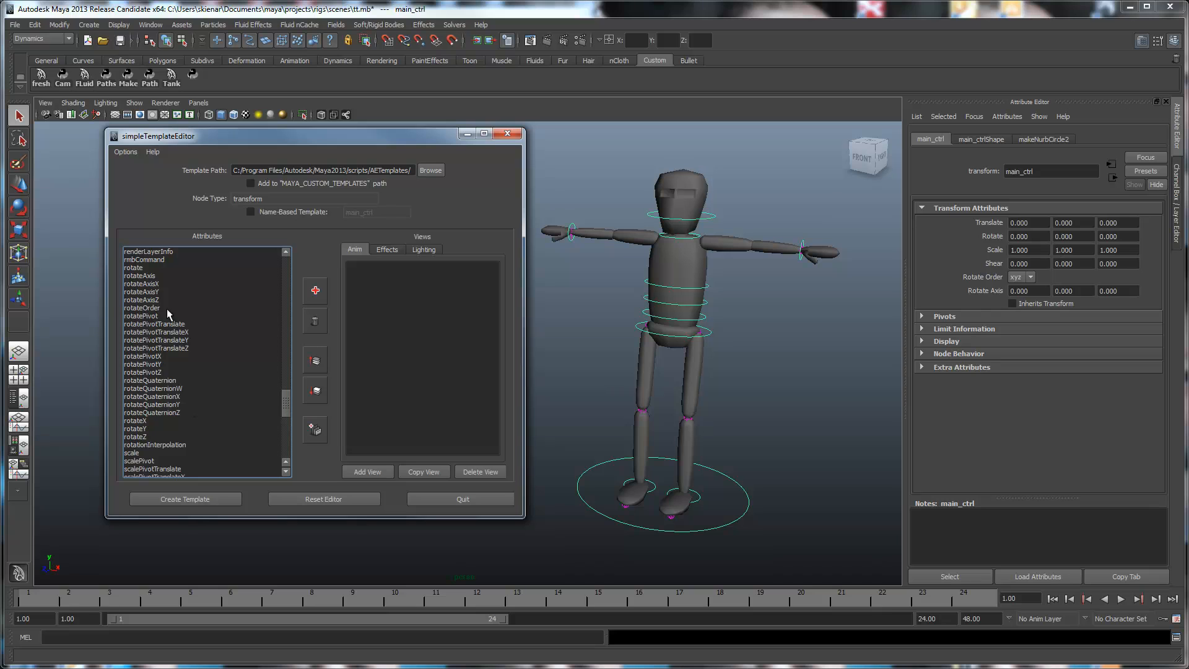
click(140, 267)
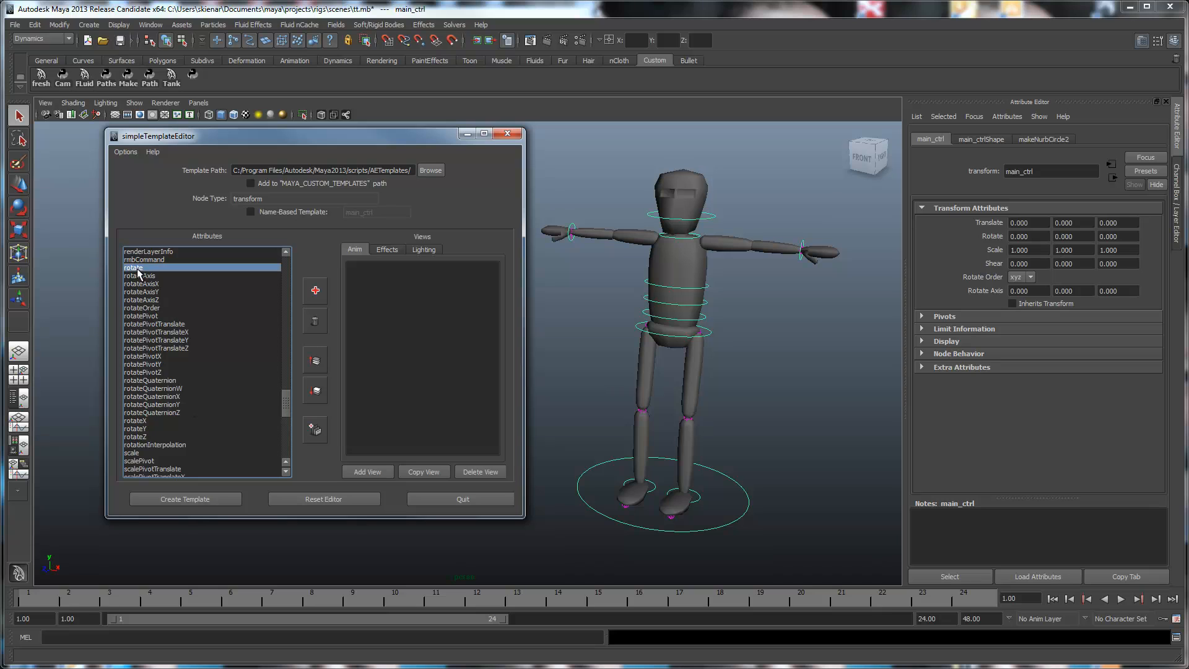
click(316, 291)
scroll(155, 421, down, 2)
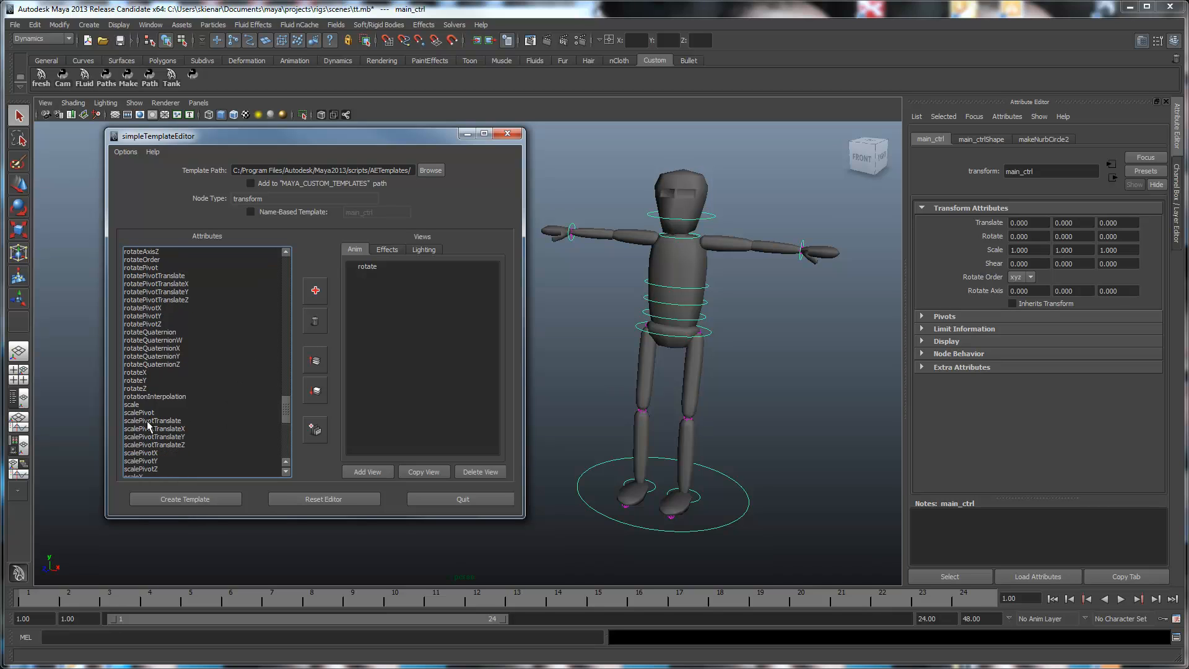
click(138, 405)
click(315, 292)
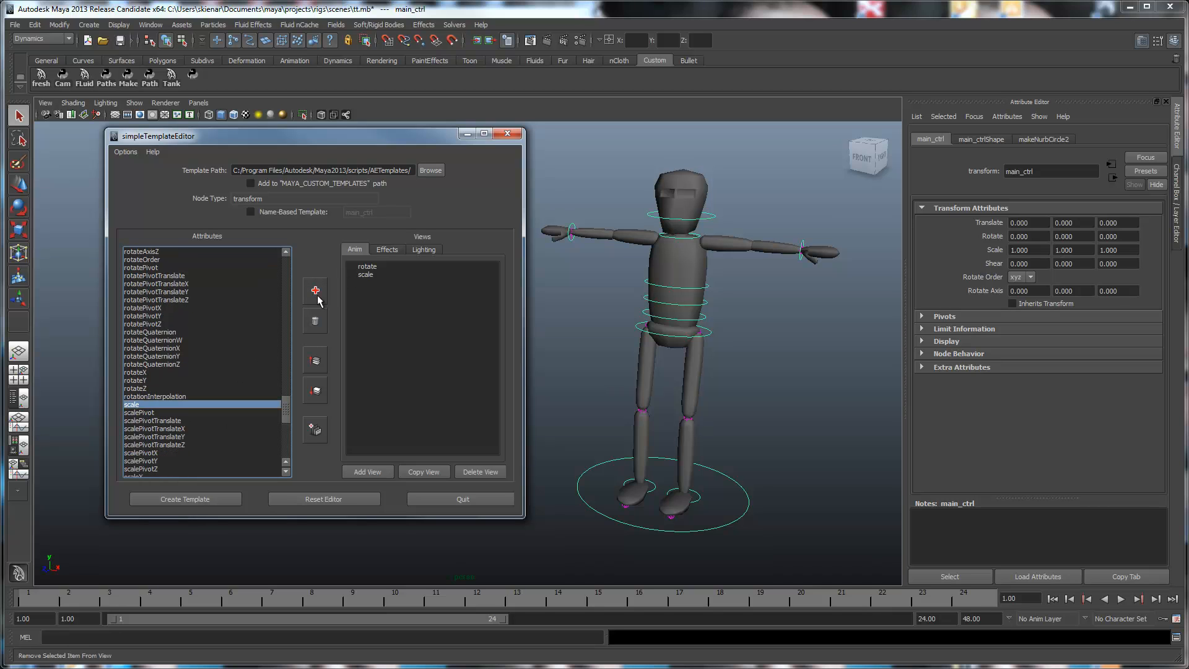
Add the translate and visibility attributes to the Anim view
scroll(165, 454, down, 1)
scroll(165, 451, down, 10)
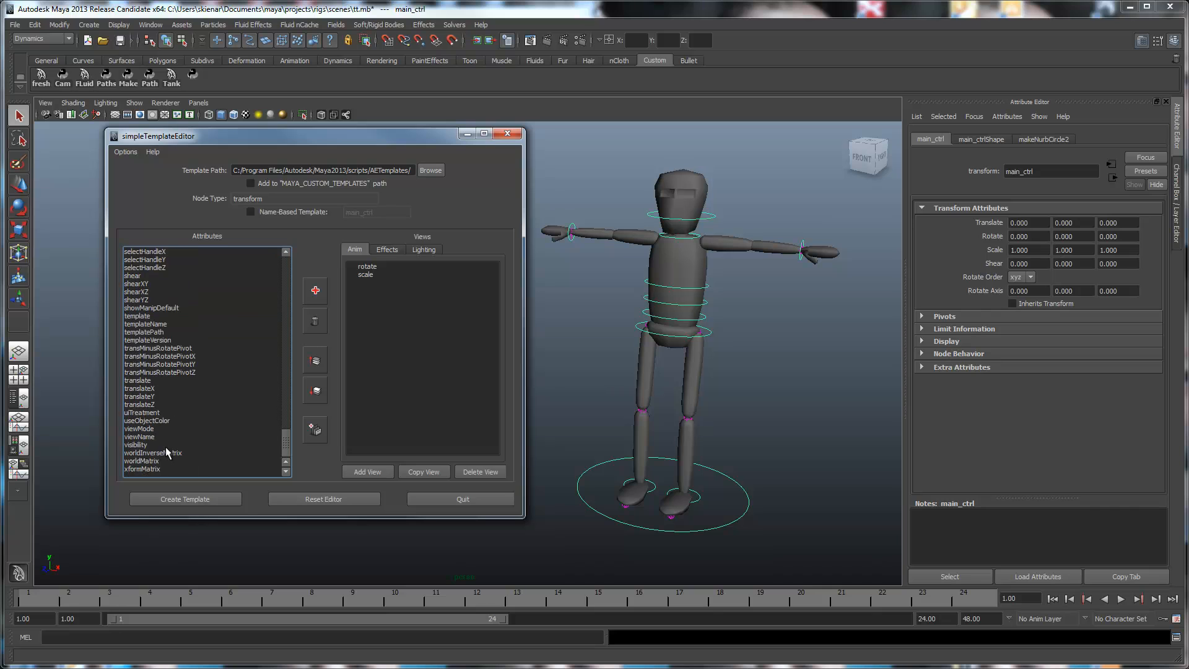
click(146, 381)
click(316, 291)
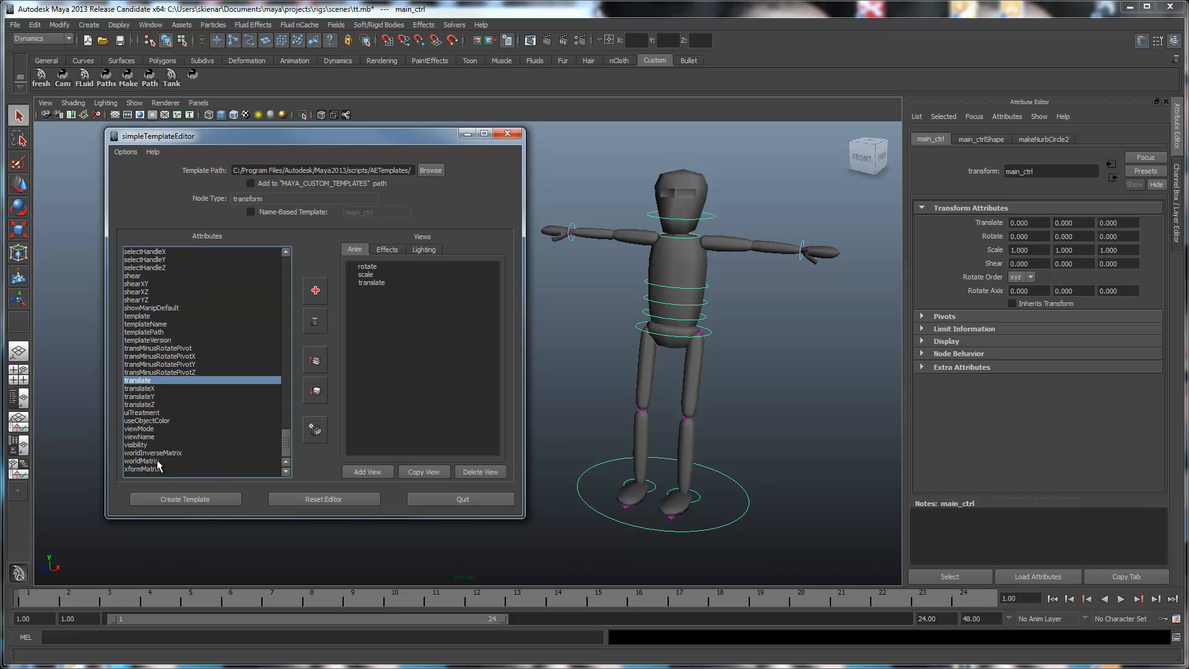
click(137, 445)
click(321, 291)
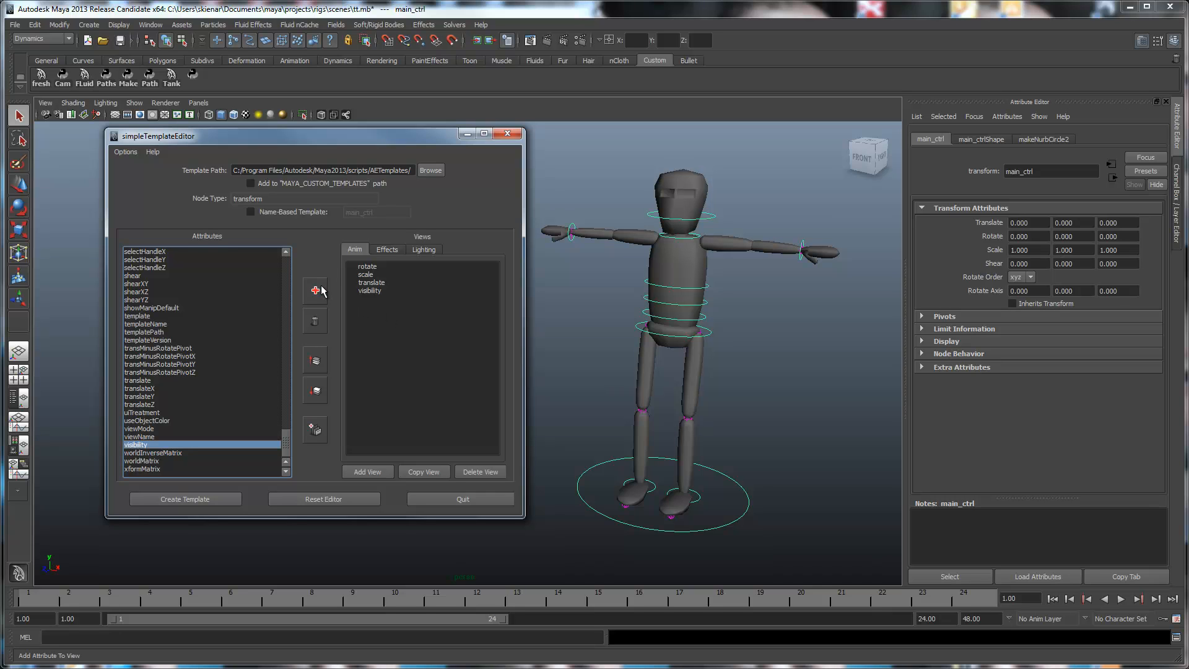
Move rotate and scale below translate in the Anim view
click(374, 271)
shift+click(374, 274)
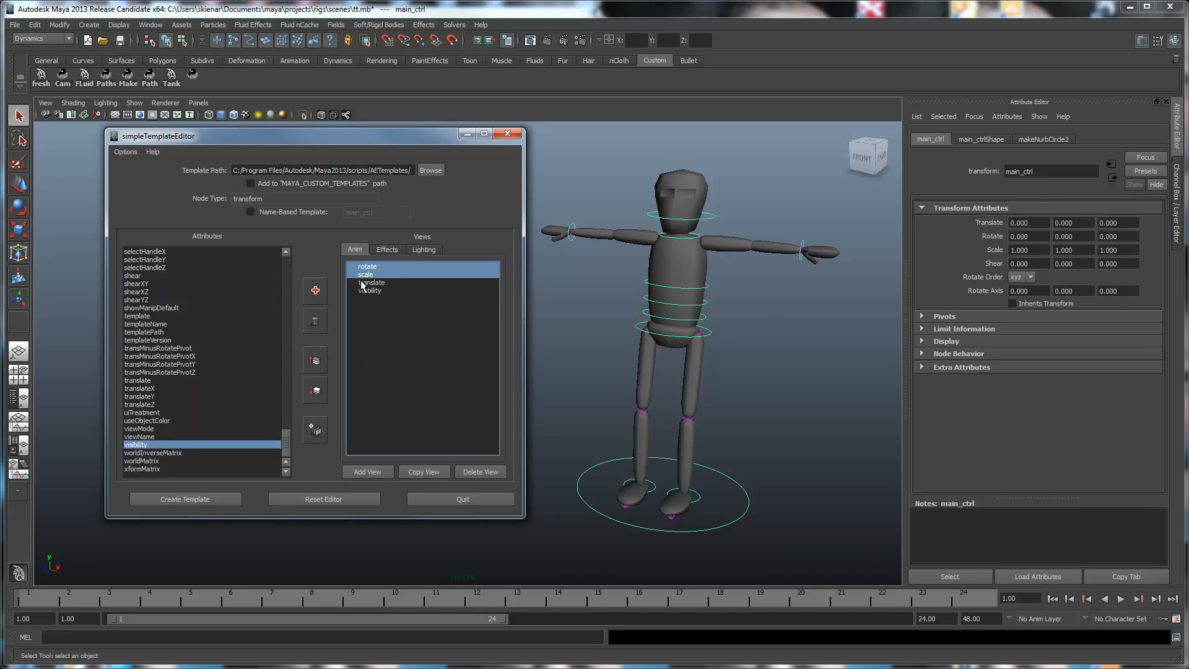
click(314, 391)
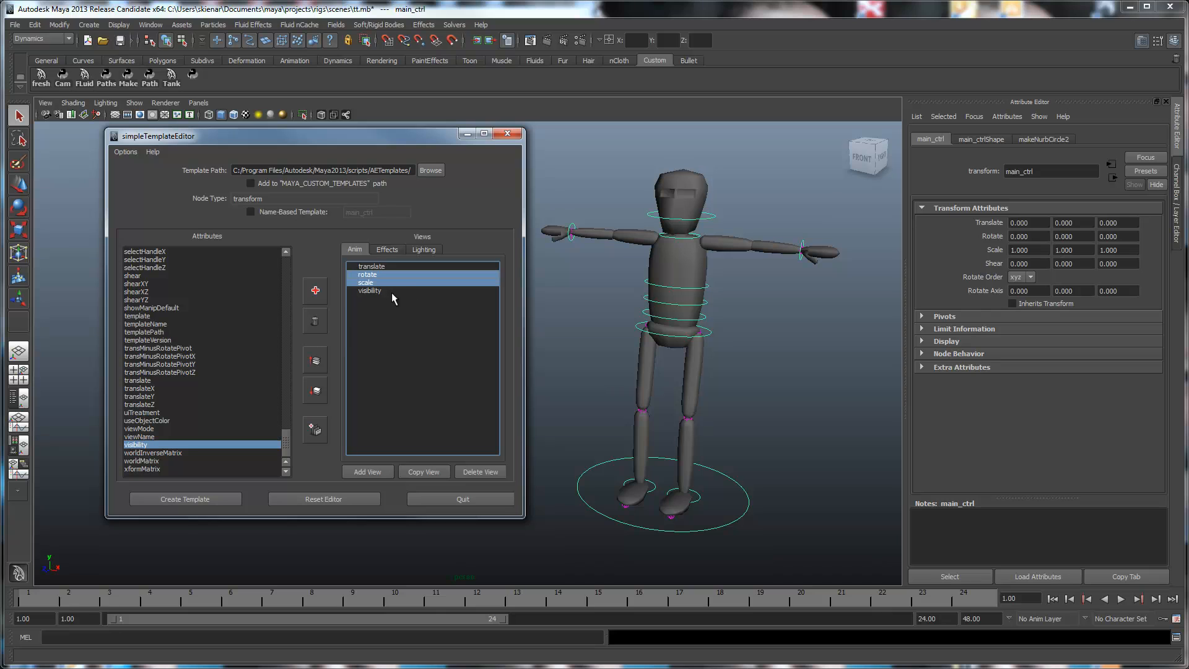
Insert an attribute group named Transform above translate in the Anim view
click(367, 267)
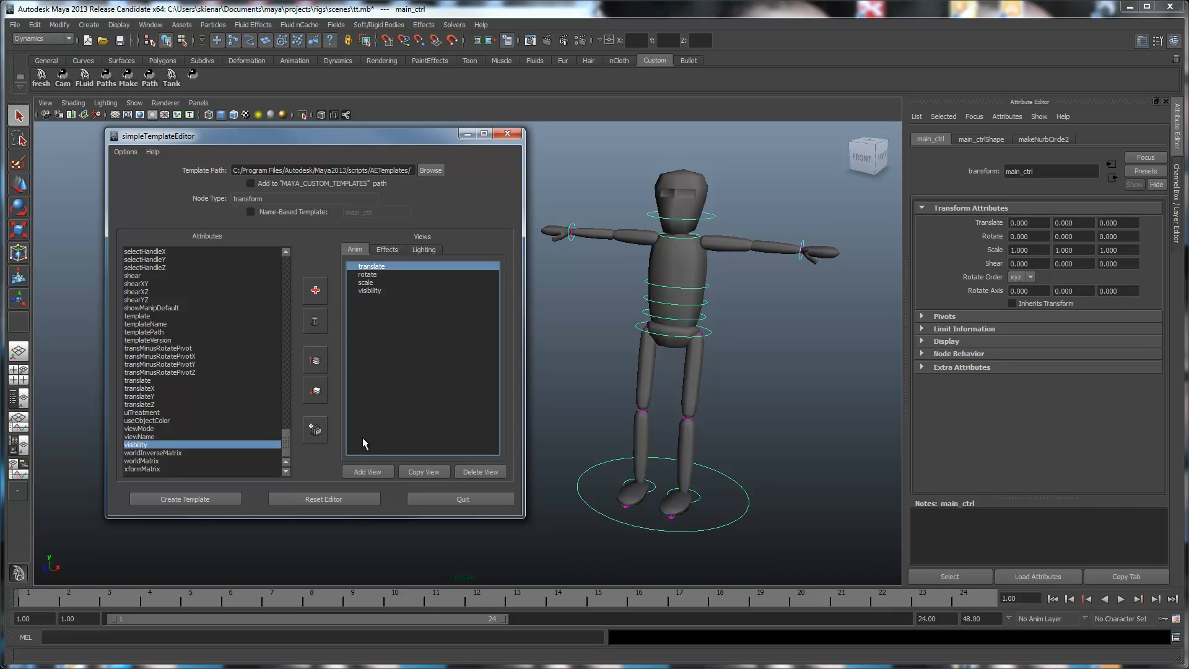
click(316, 428)
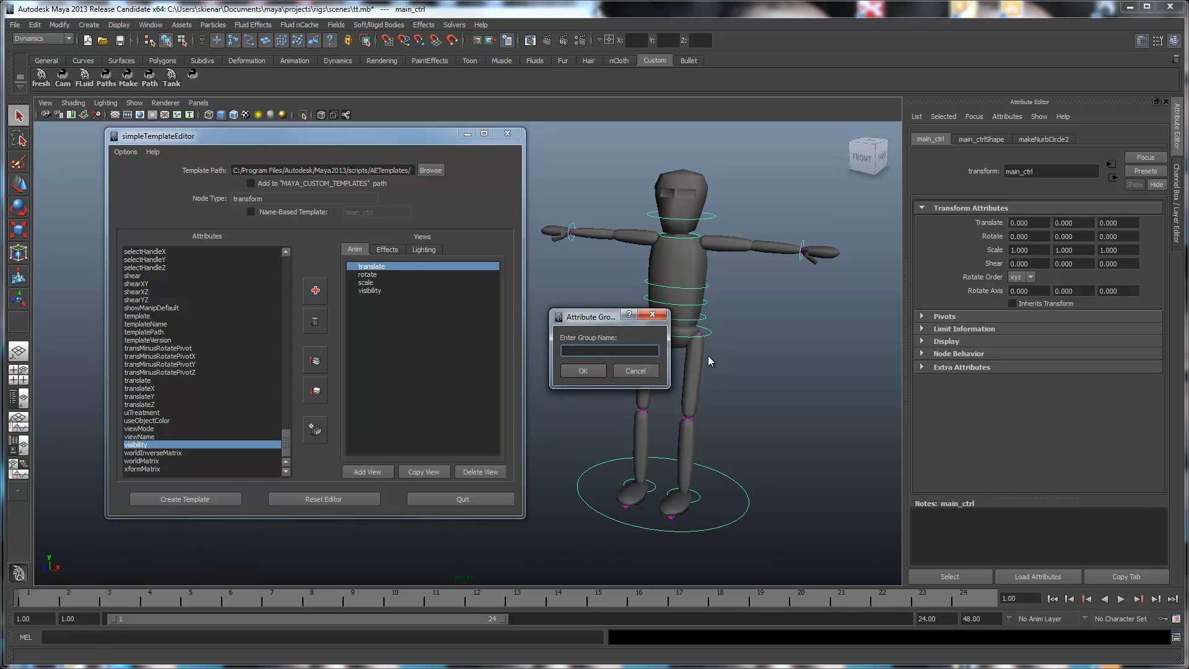
text(Transform)
key(Return)
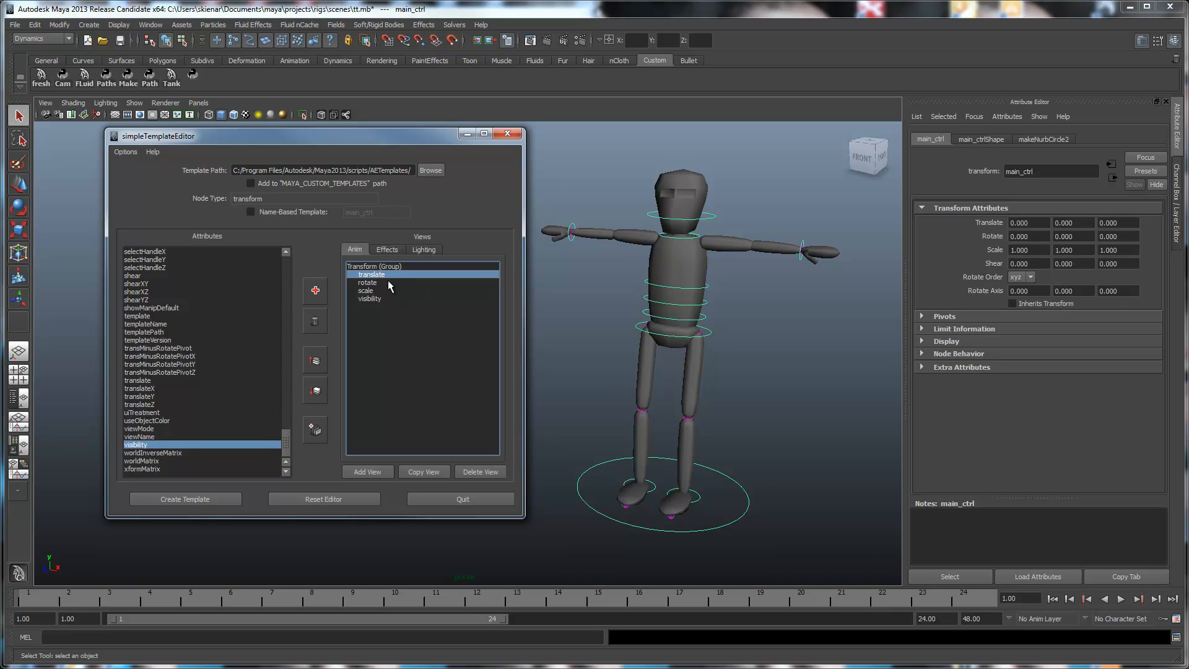
Compare the Anim and Effects views, and delete the empty Effects view
click(390, 249)
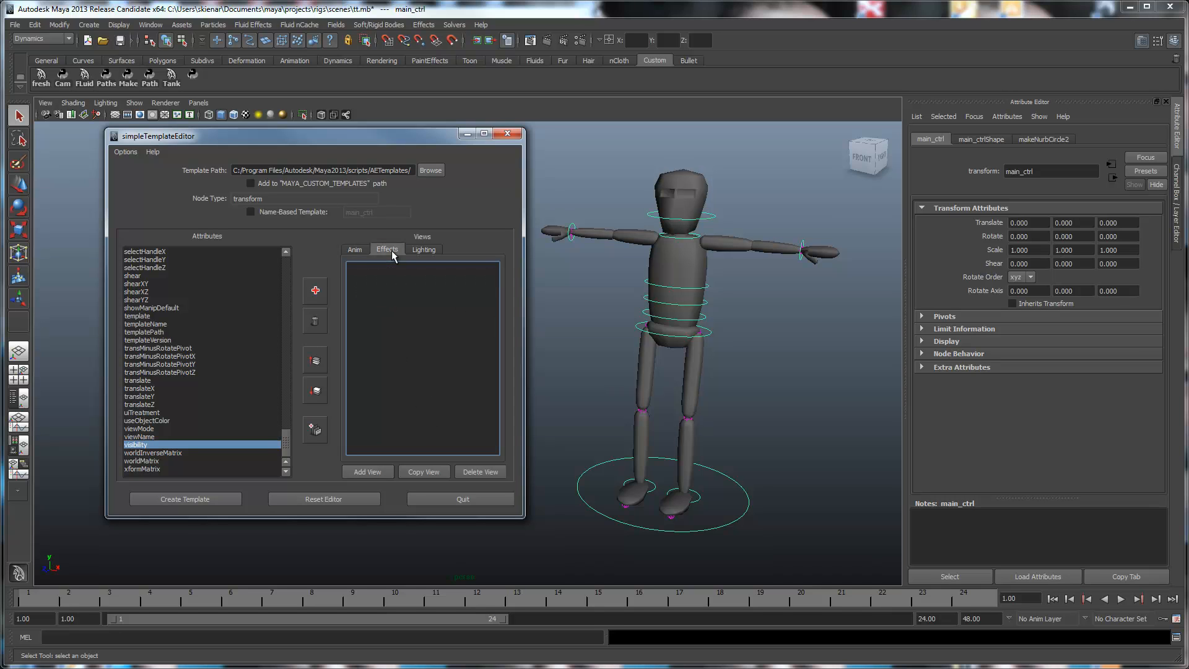
click(355, 249)
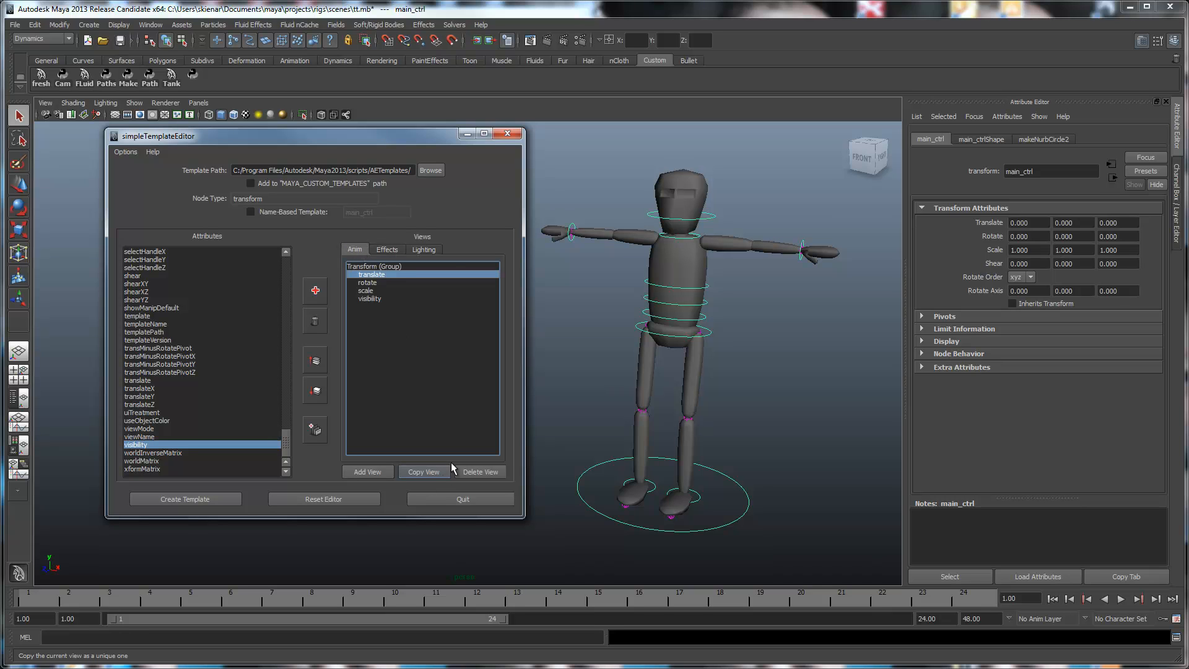
click(388, 249)
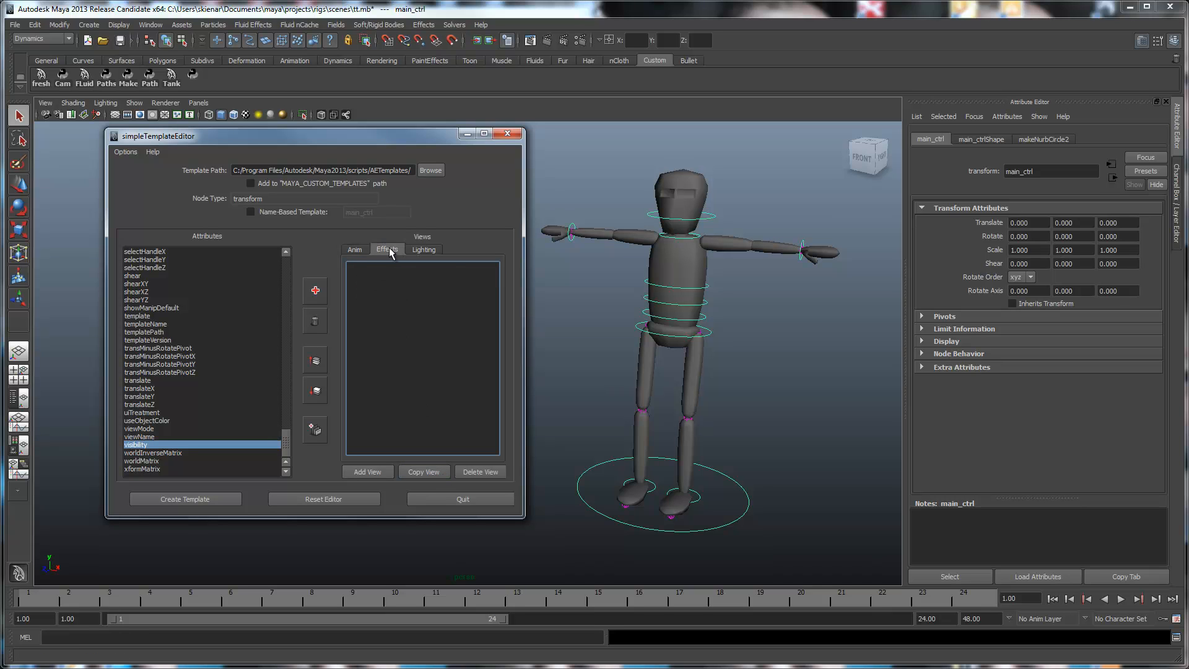
click(355, 250)
drag(374, 266, 371, 301)
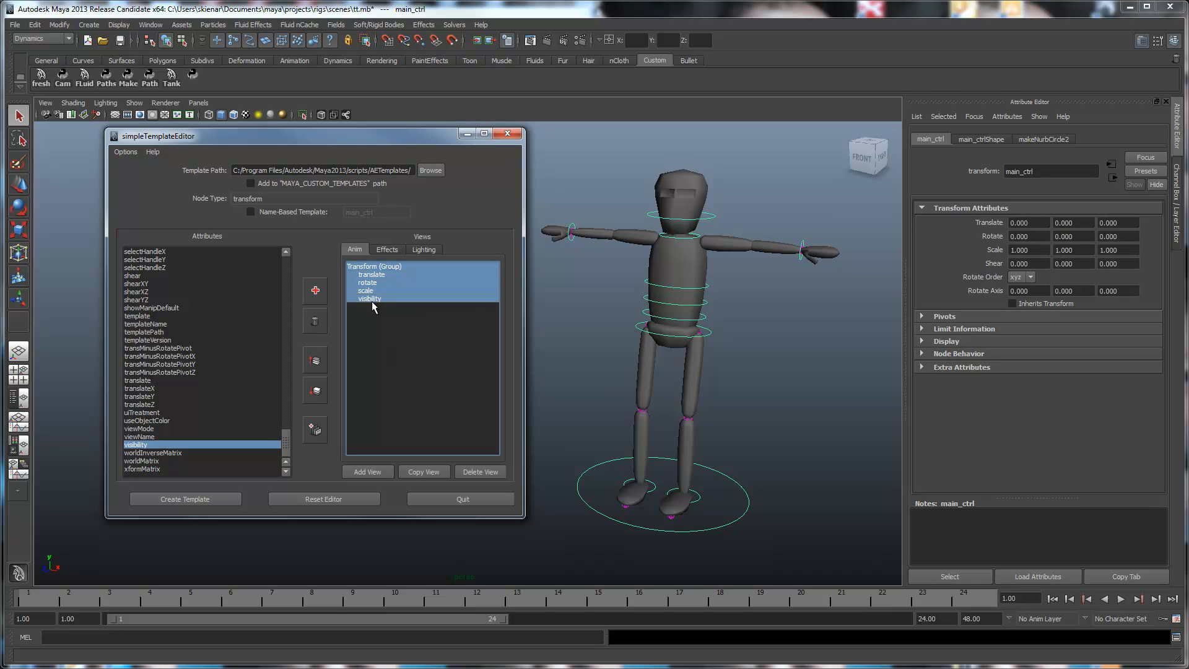
click(387, 249)
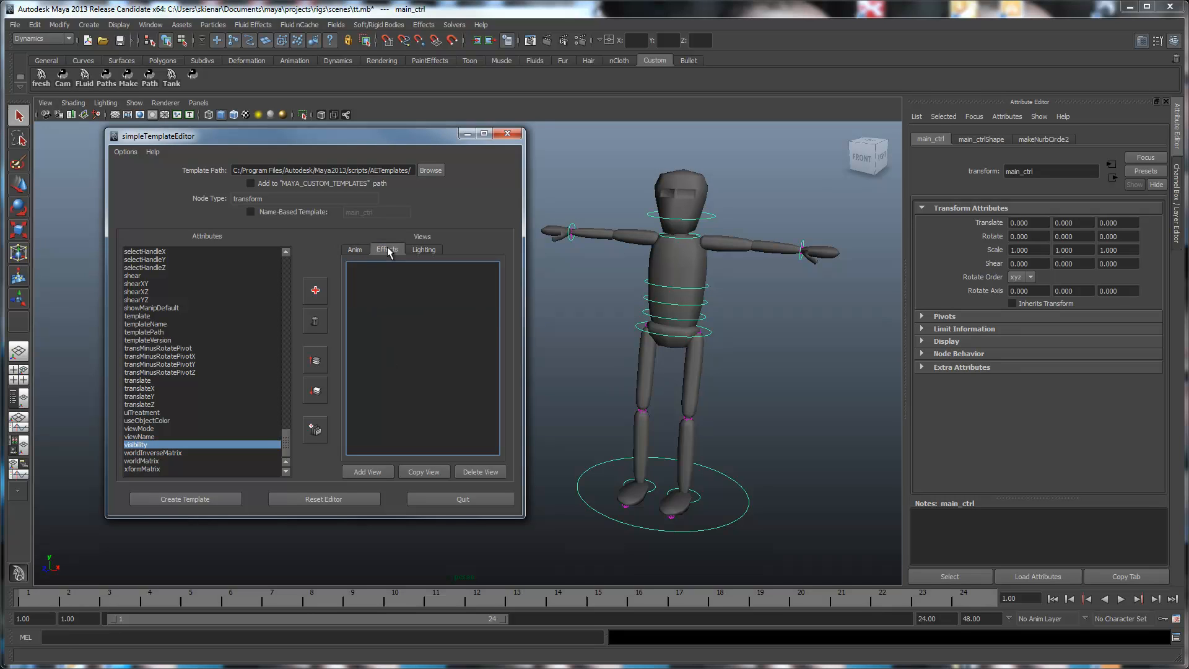
click(487, 472)
click(565, 371)
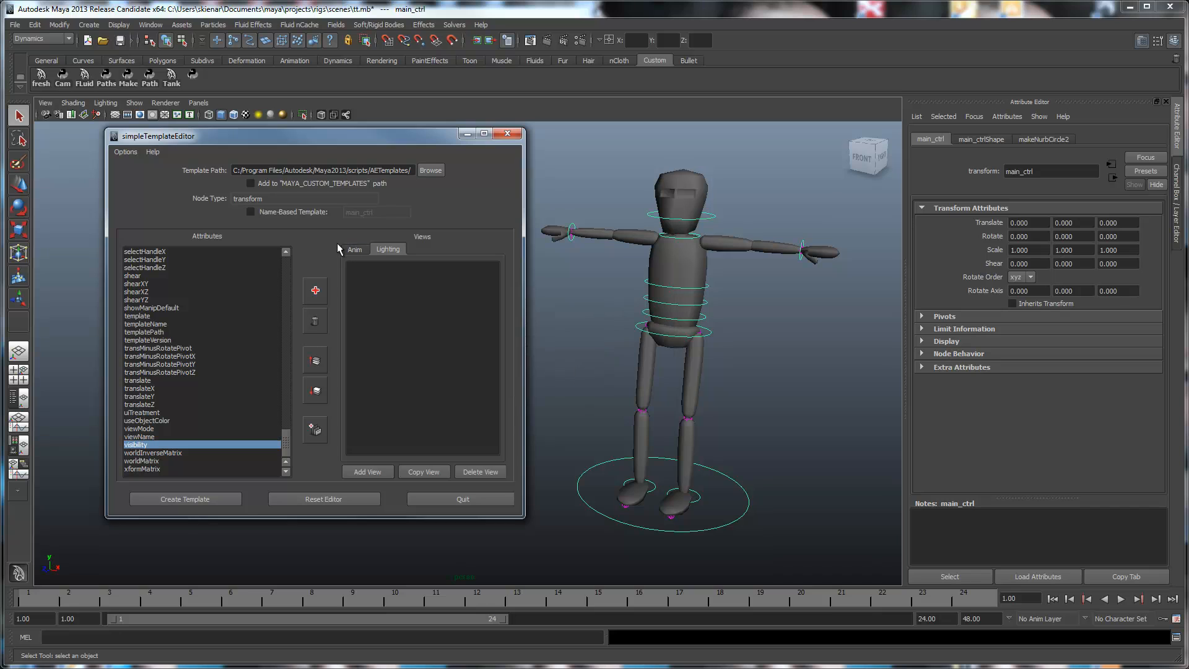
Copy the Anim view as a new view named Effects and compare the two views
click(354, 249)
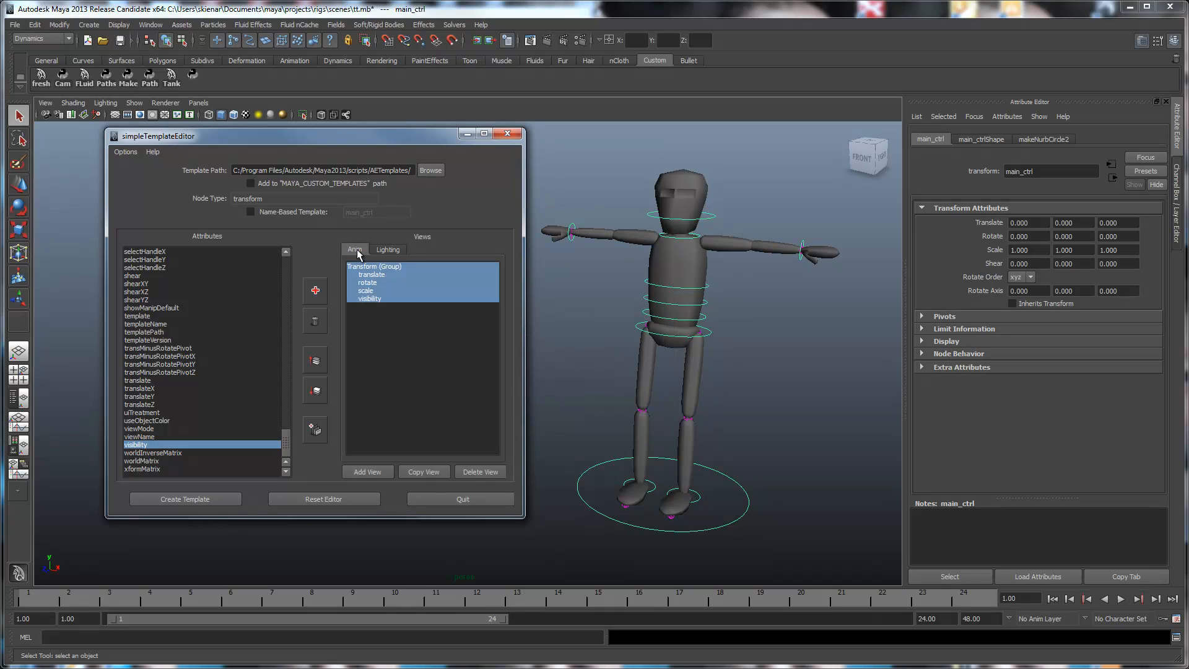
click(422, 473)
text(Effects)
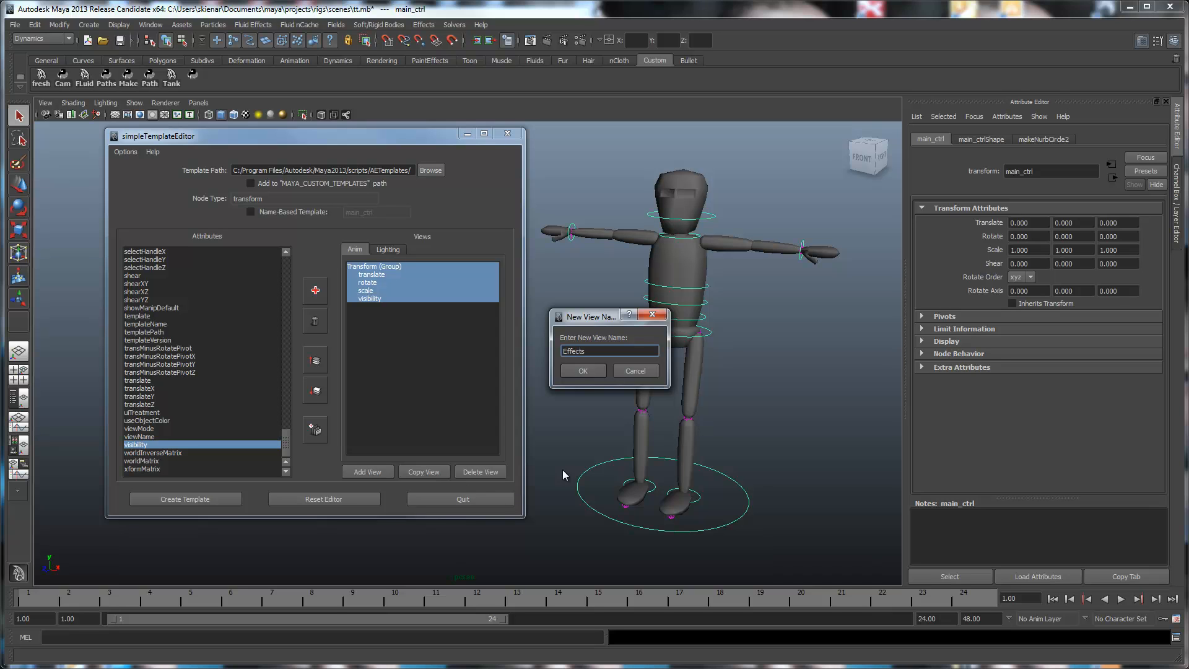
click(581, 371)
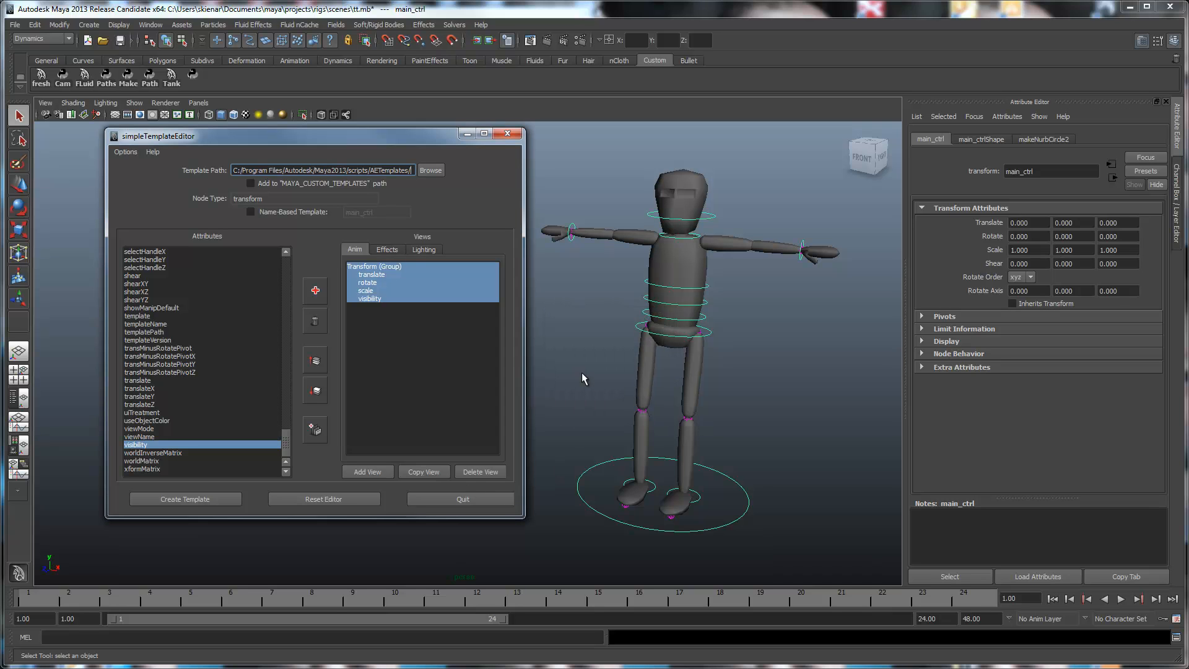
click(389, 249)
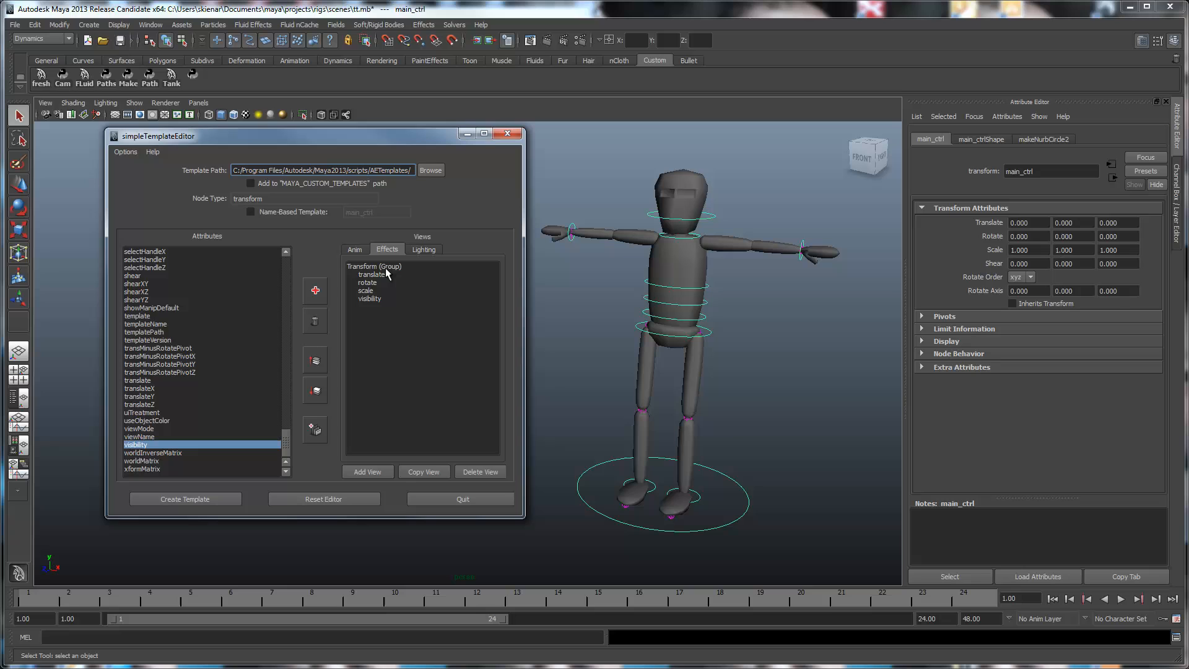
click(357, 251)
click(390, 249)
Insert an attribute group named Display above visibility in the Effects view
click(317, 429)
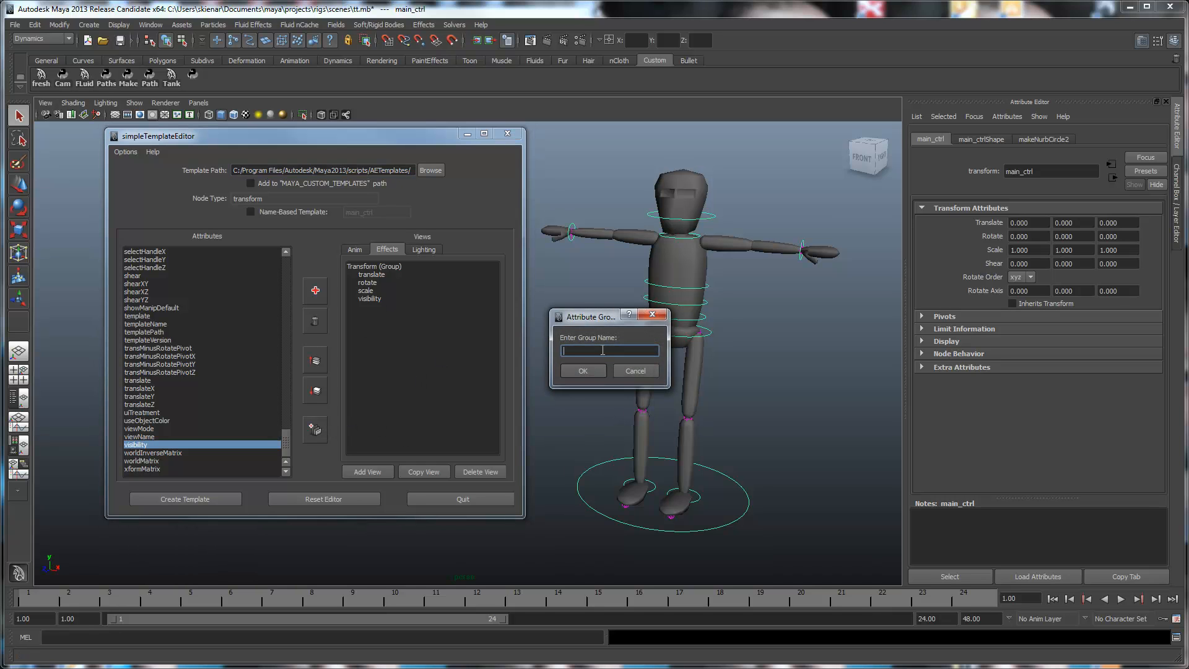
click(635, 371)
click(369, 299)
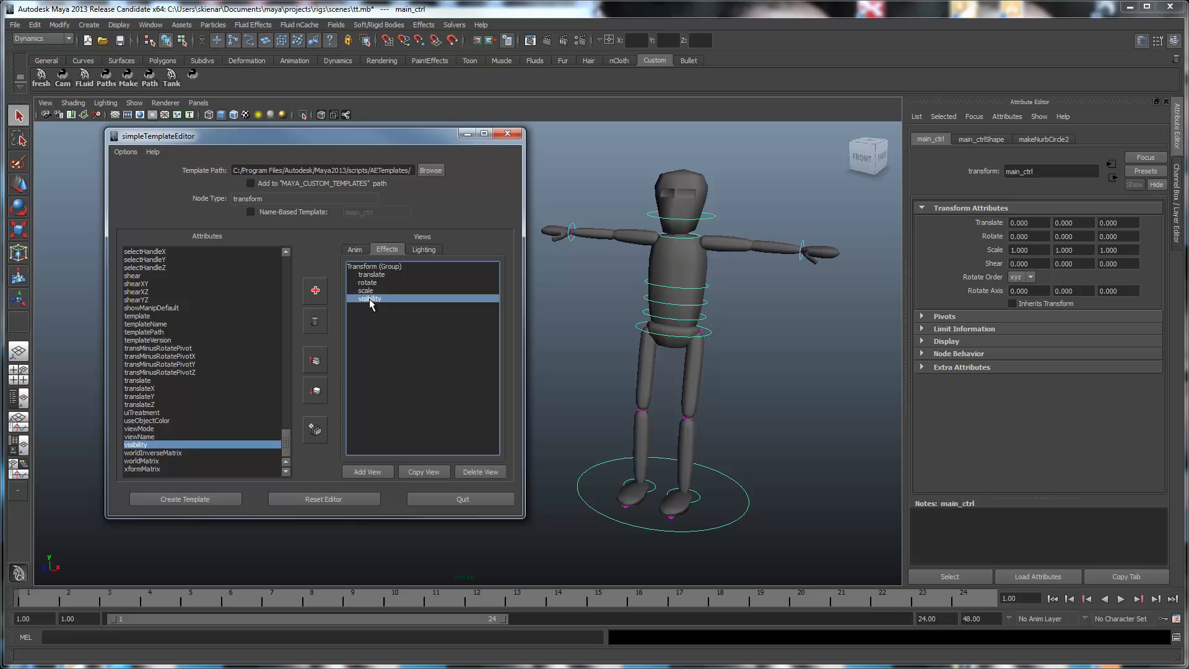
click(315, 429)
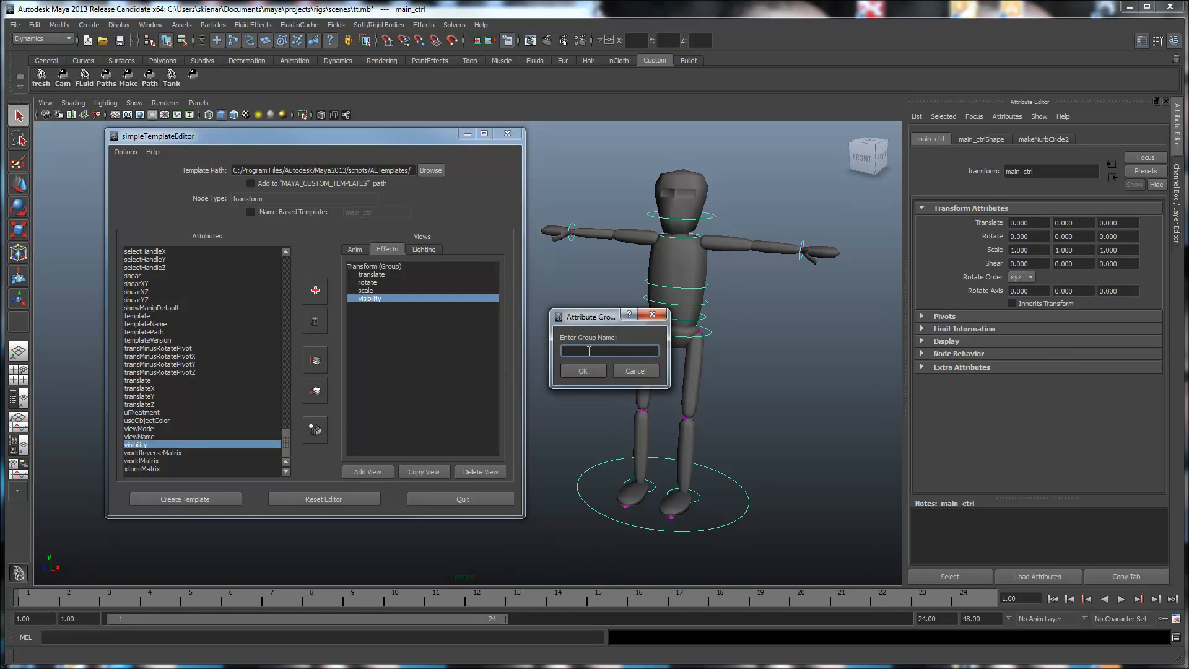
text(Display)
click(588, 373)
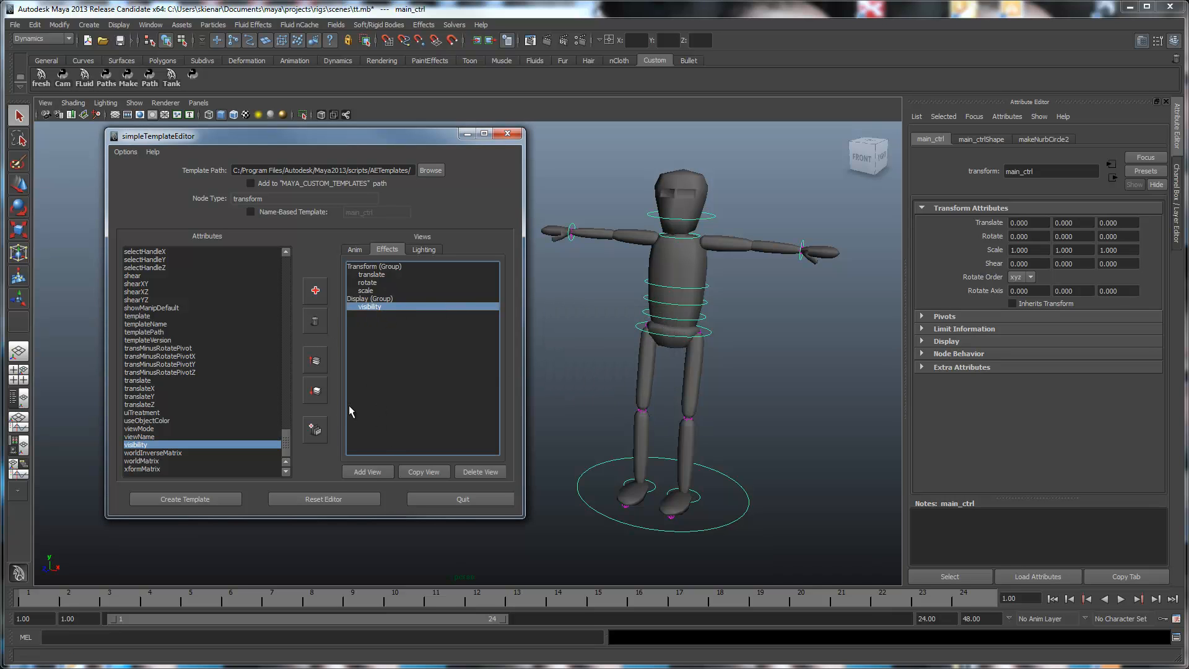
Add the overrideColor and overrideEnabled attributes to the Display group in the Effects view
drag(285, 442, 289, 377)
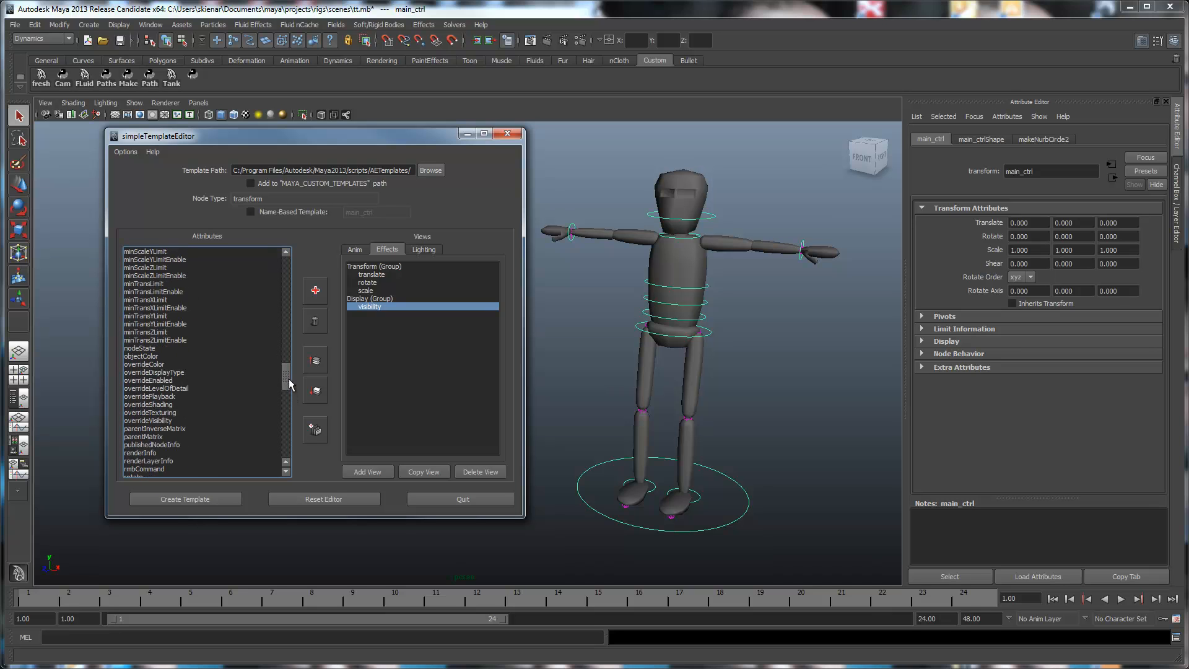
click(159, 364)
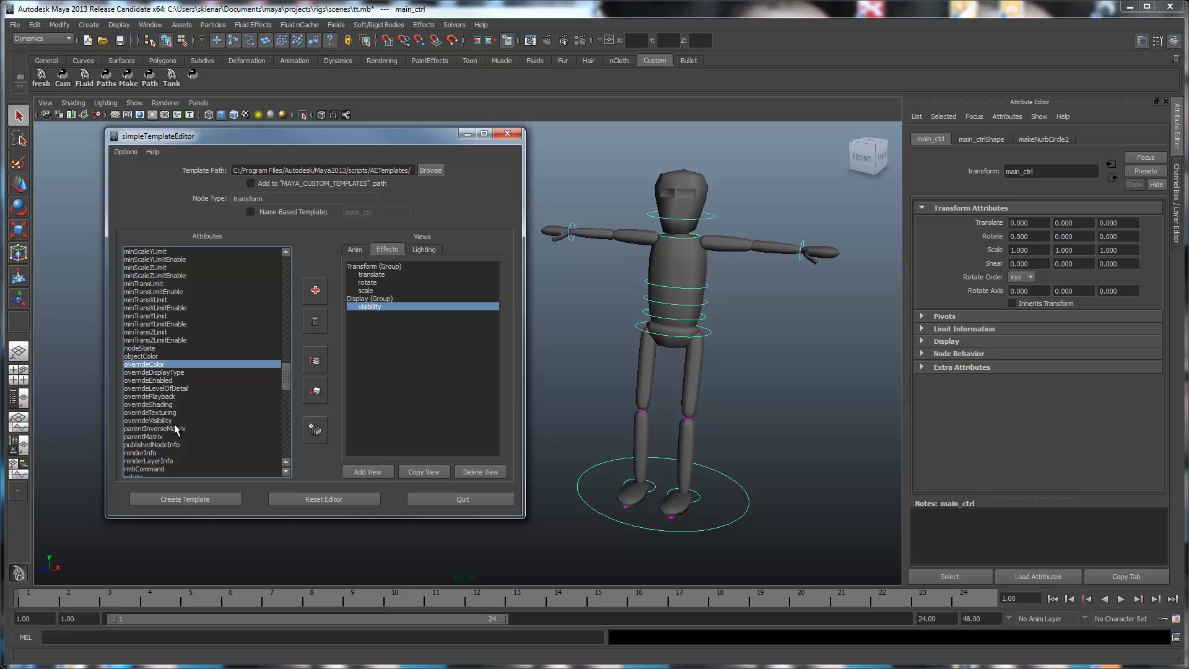
ctrl+click(166, 381)
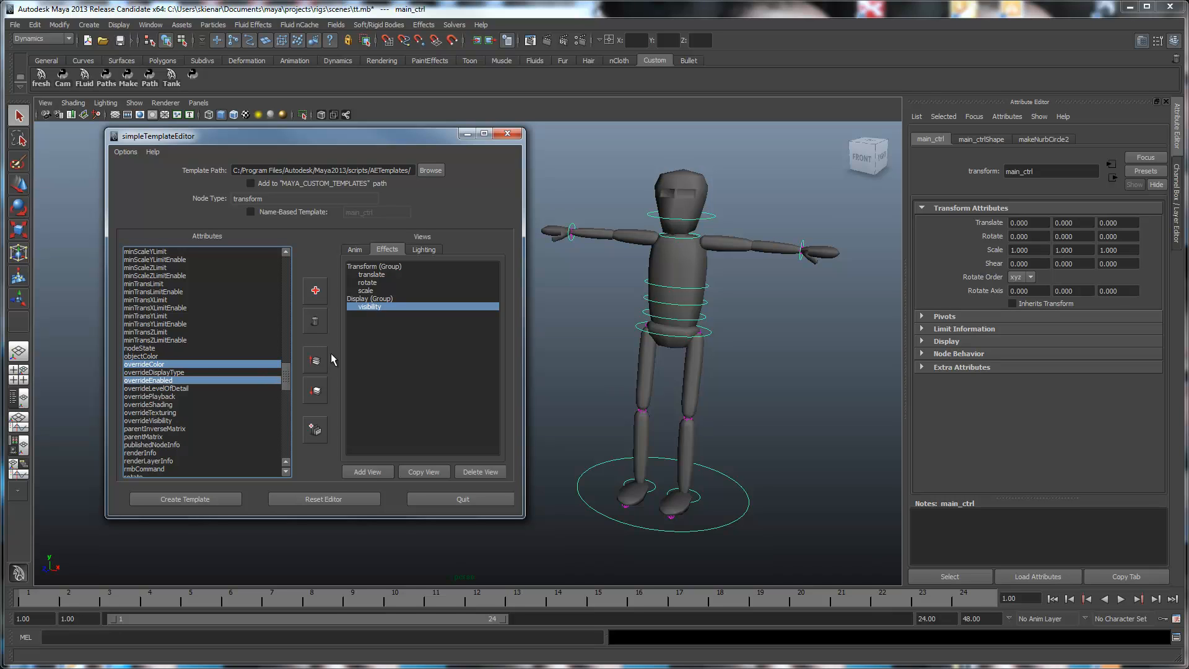
click(317, 291)
Reorder the Display group in the Effects view to overrideEnabled, overrideColor, visibility
click(373, 309)
click(380, 315)
click(393, 324)
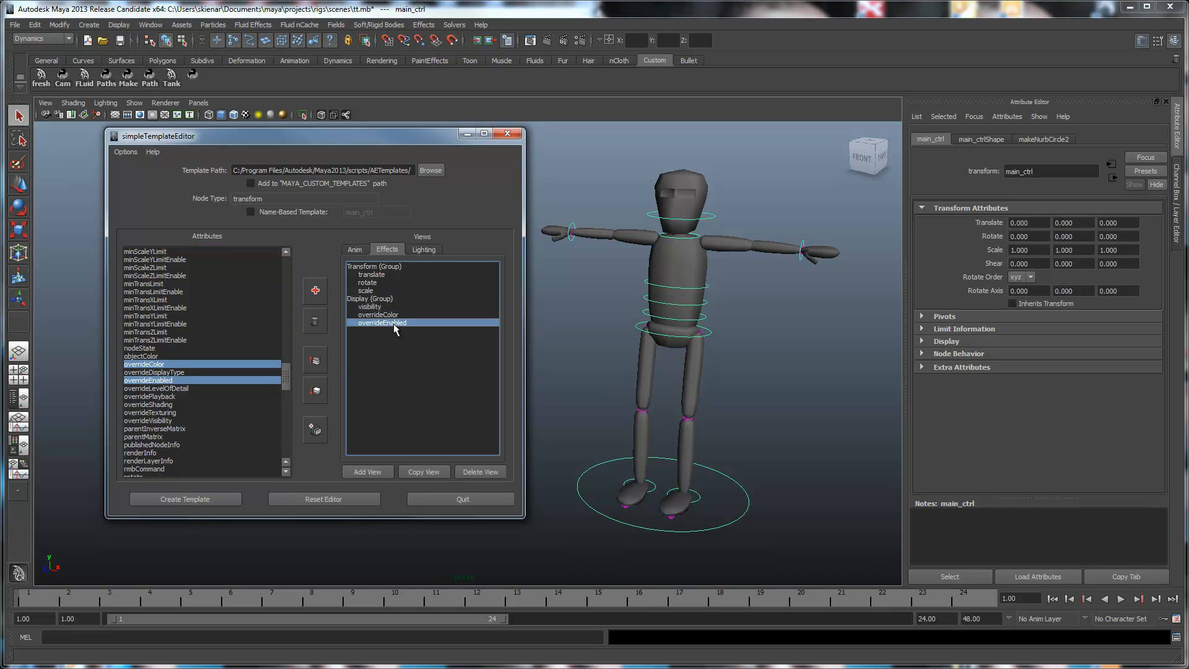
click(316, 360)
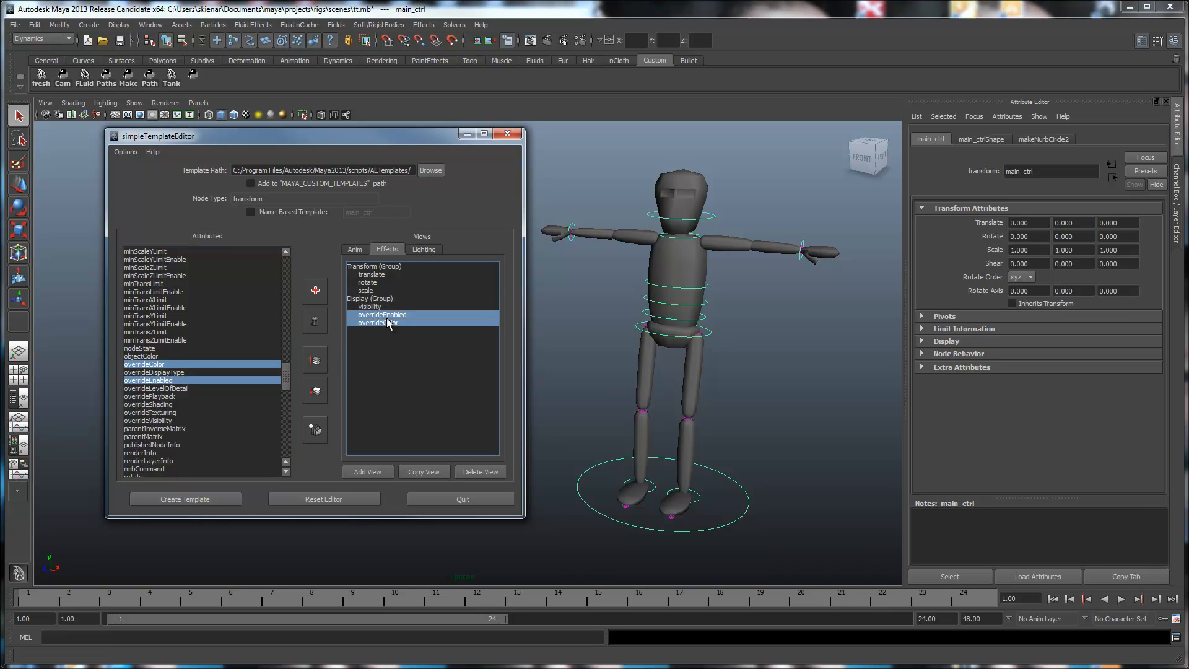
click(314, 361)
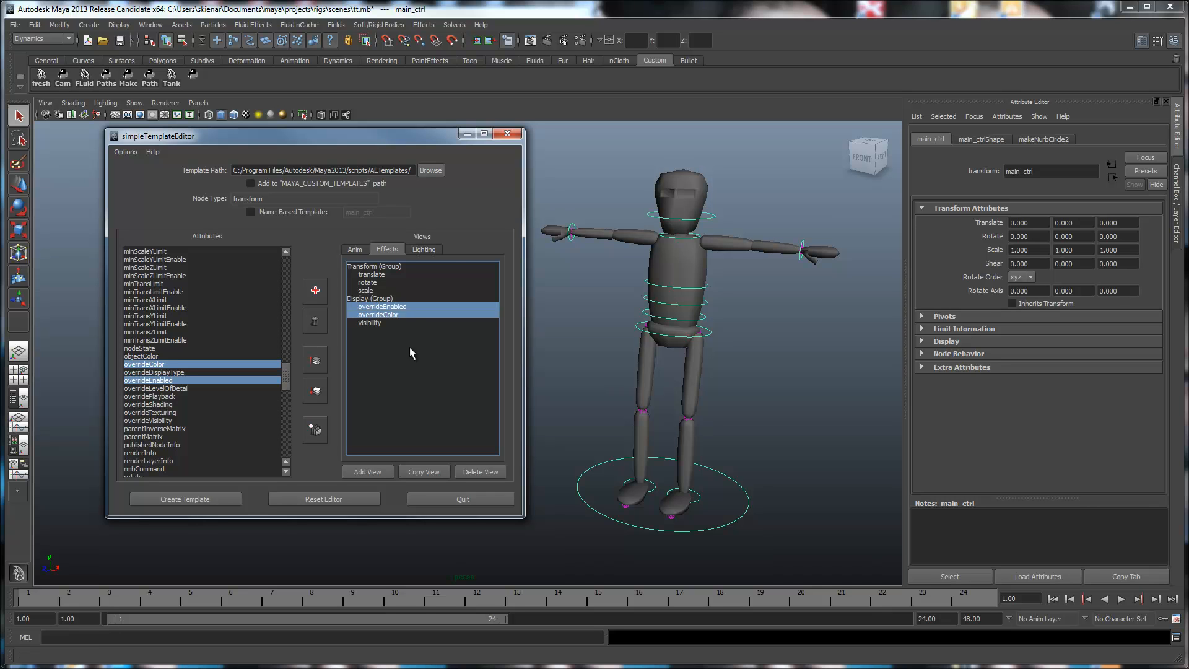
Add the visibility attribute to the empty Lighting view
click(425, 249)
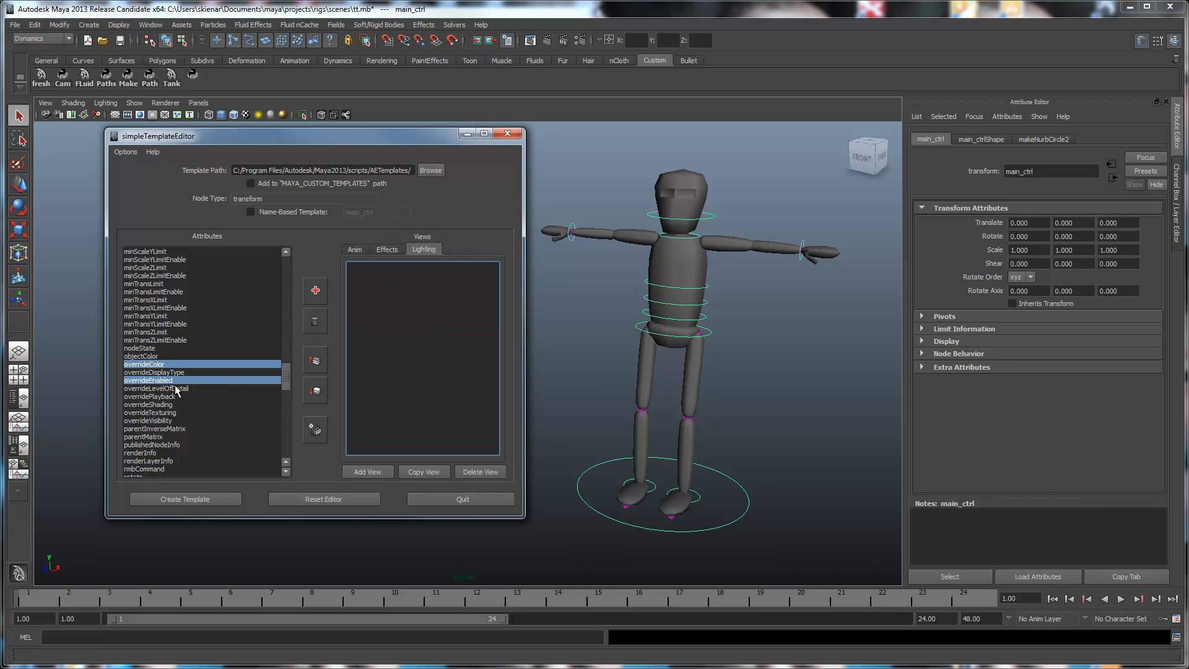
scroll(173, 371, up, 8)
scroll(172, 365, down, 15)
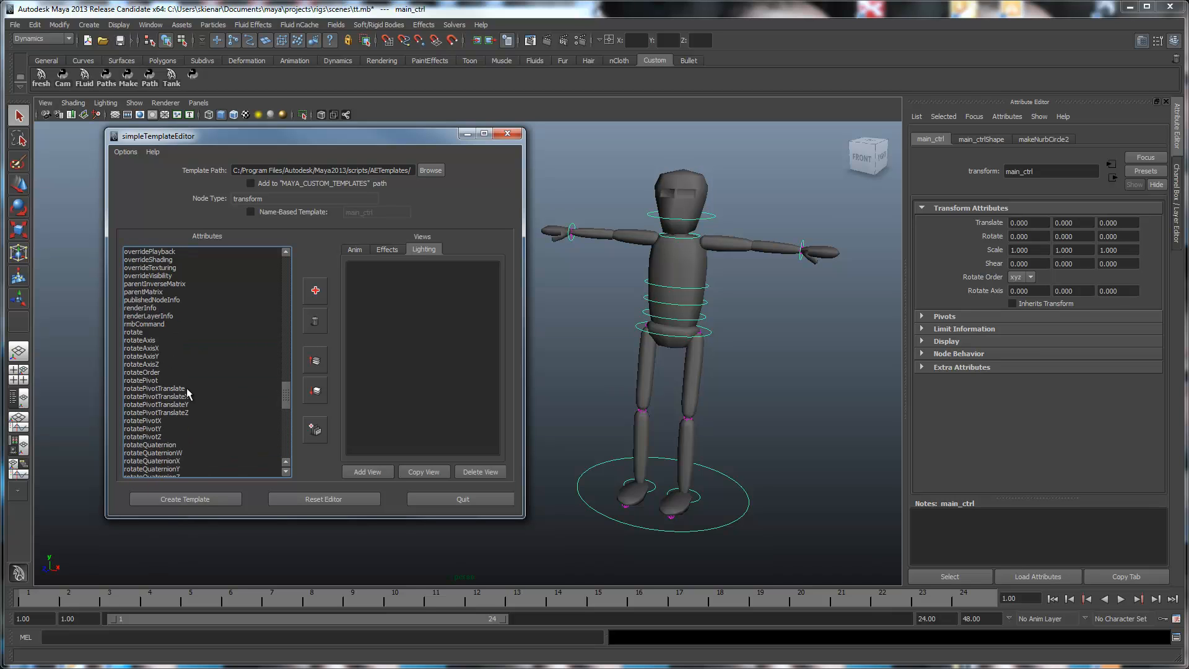
scroll(188, 392, down, 15)
click(183, 446)
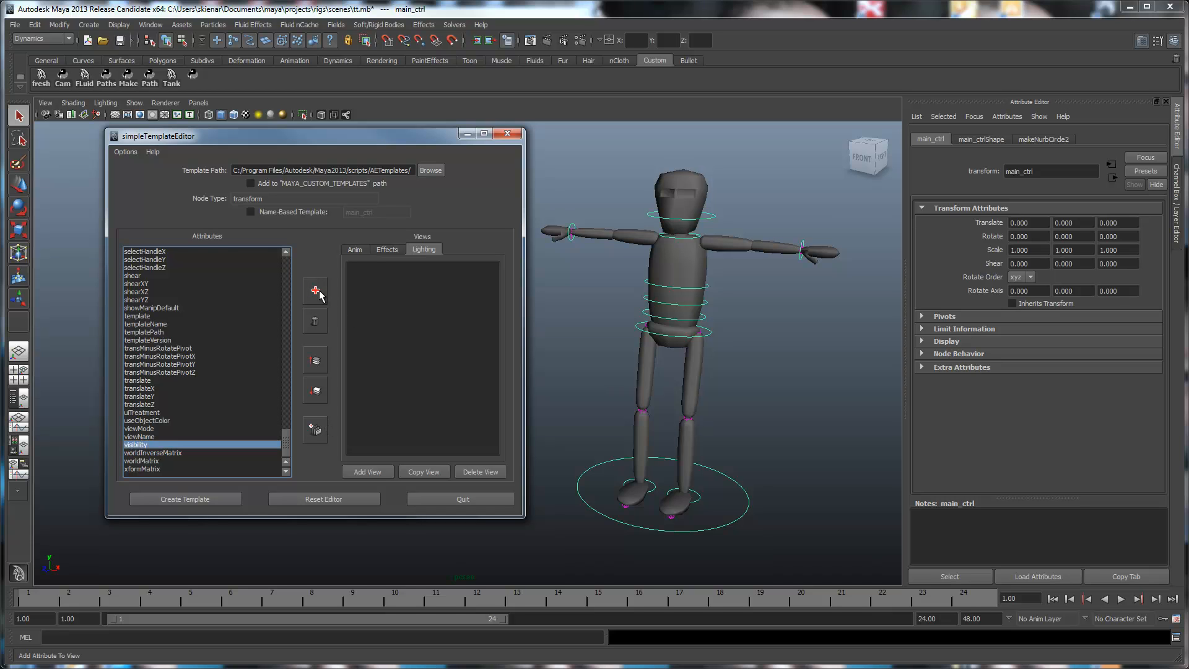
Compare the attribute lists of the Anim, Effects and Lighting views, and clear the selection in the Anim view
click(389, 249)
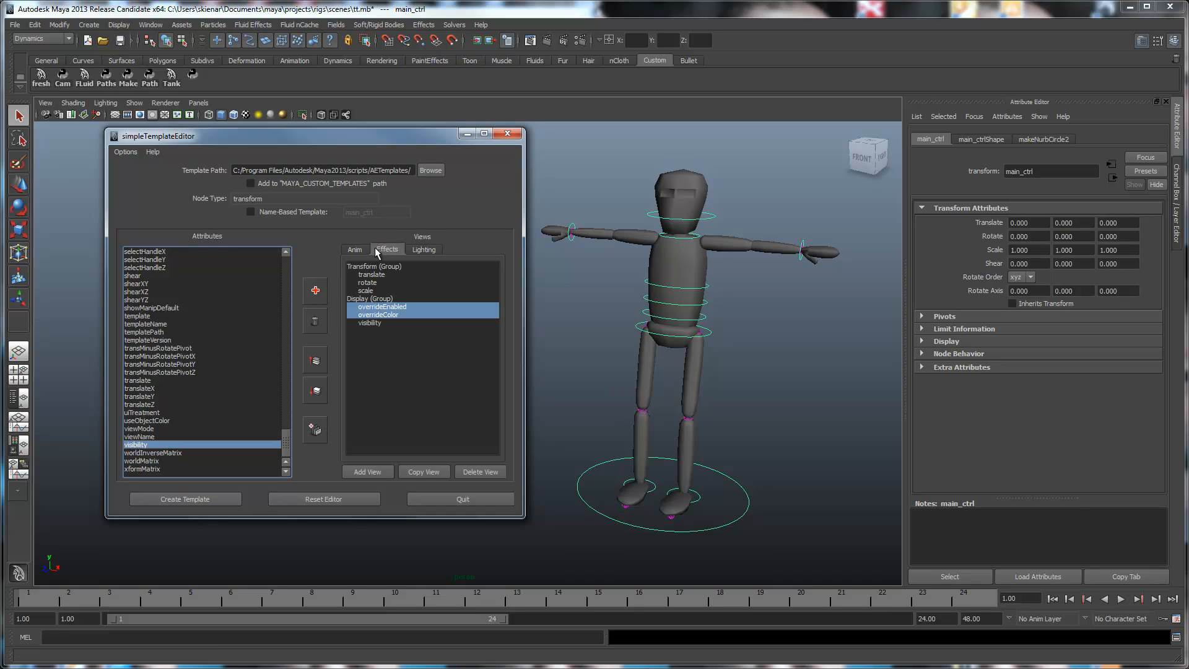
click(358, 250)
click(386, 250)
click(426, 249)
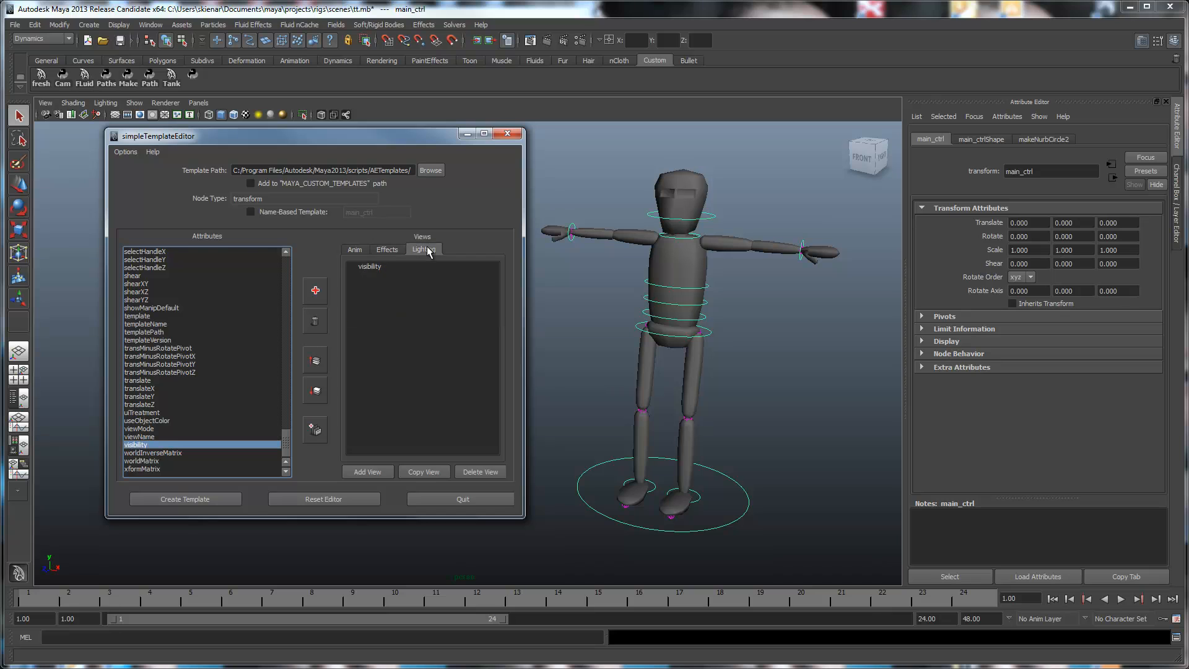
click(389, 249)
click(364, 249)
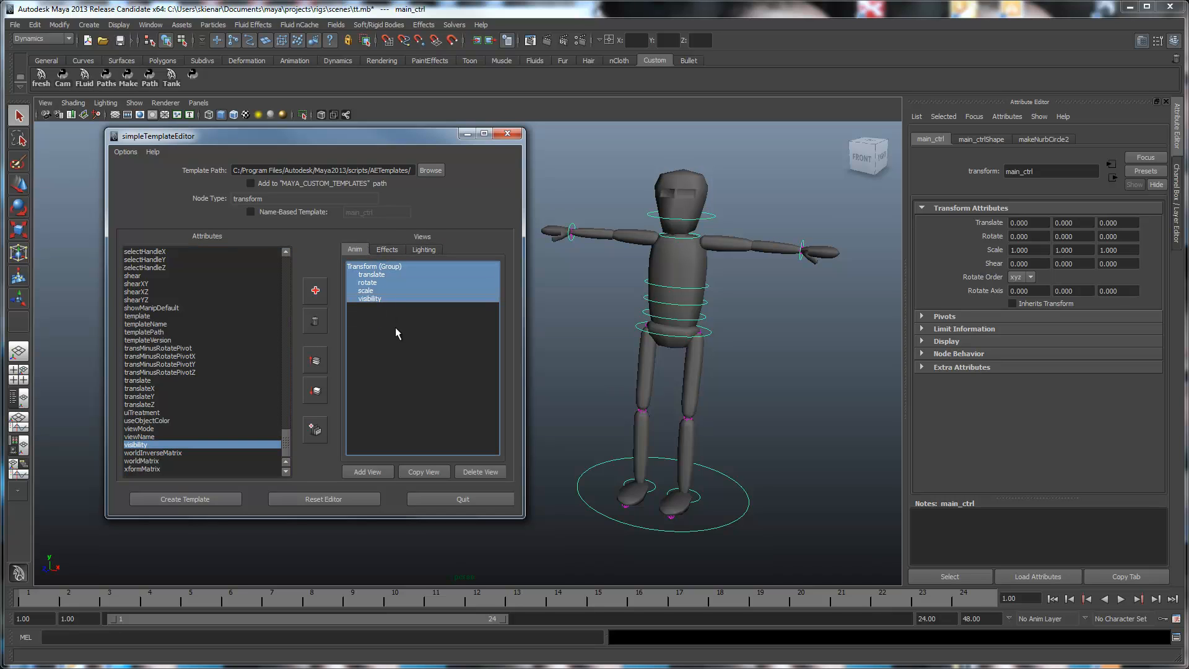
click(385, 266)
click(378, 299)
ctrl+click(377, 299)
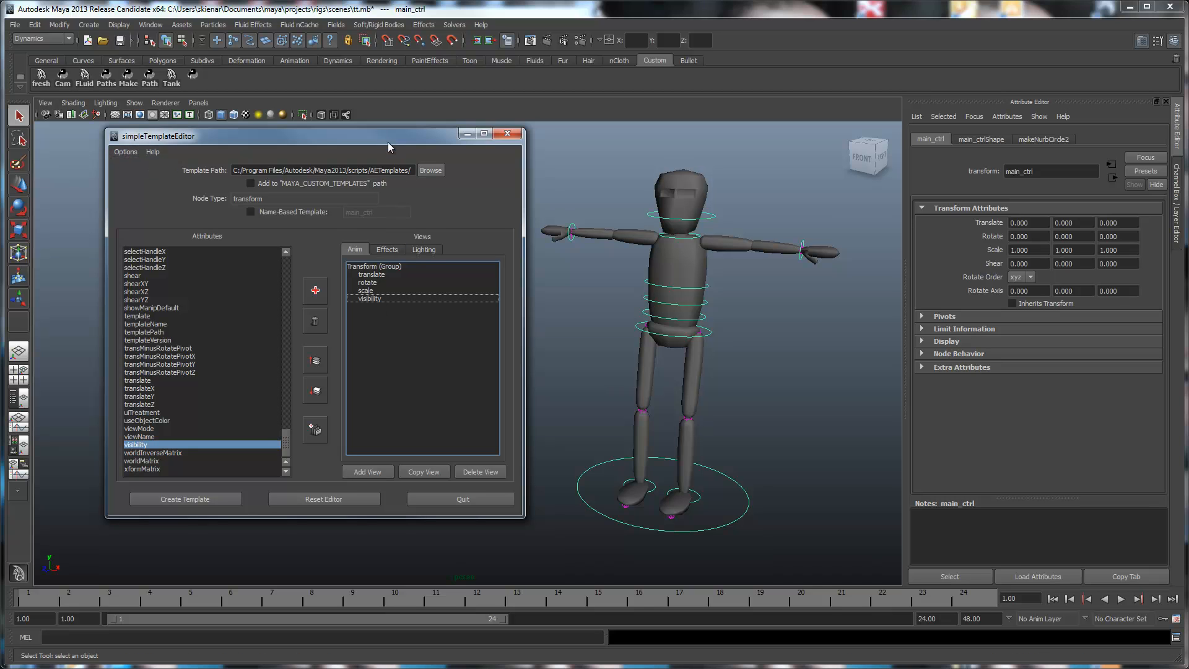
Place the Script Editor beside the template editor, create the transform template and dismiss the save notice
drag(387, 147, 327, 126)
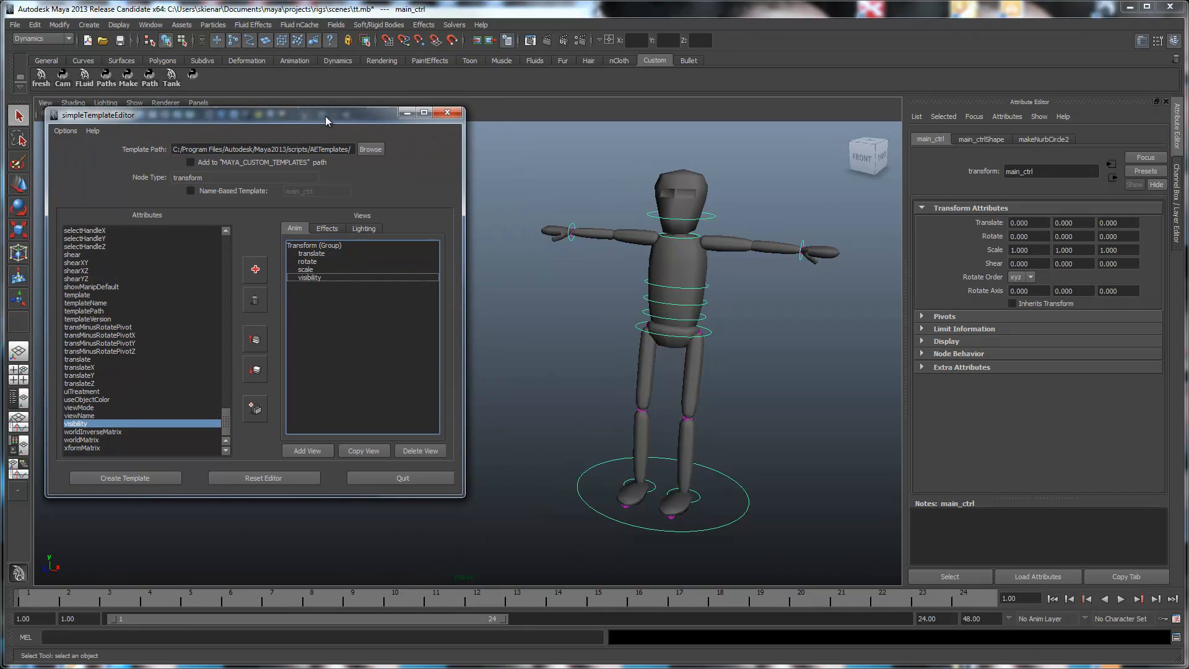
click(1176, 638)
drag(845, 163, 656, 101)
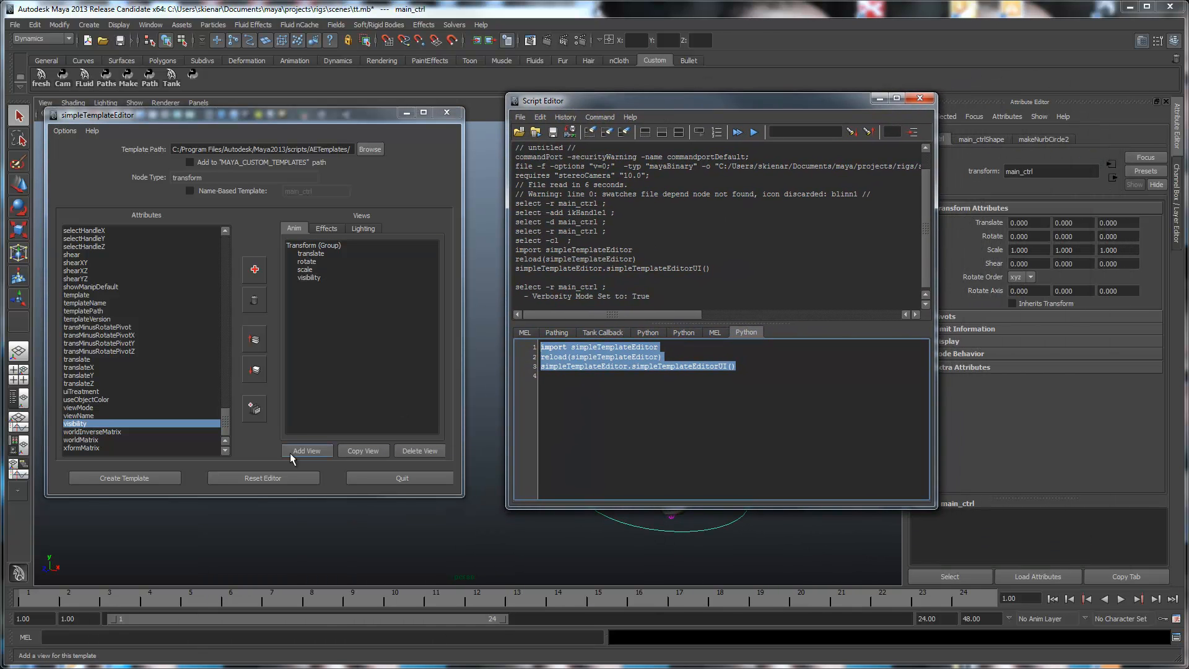
click(136, 479)
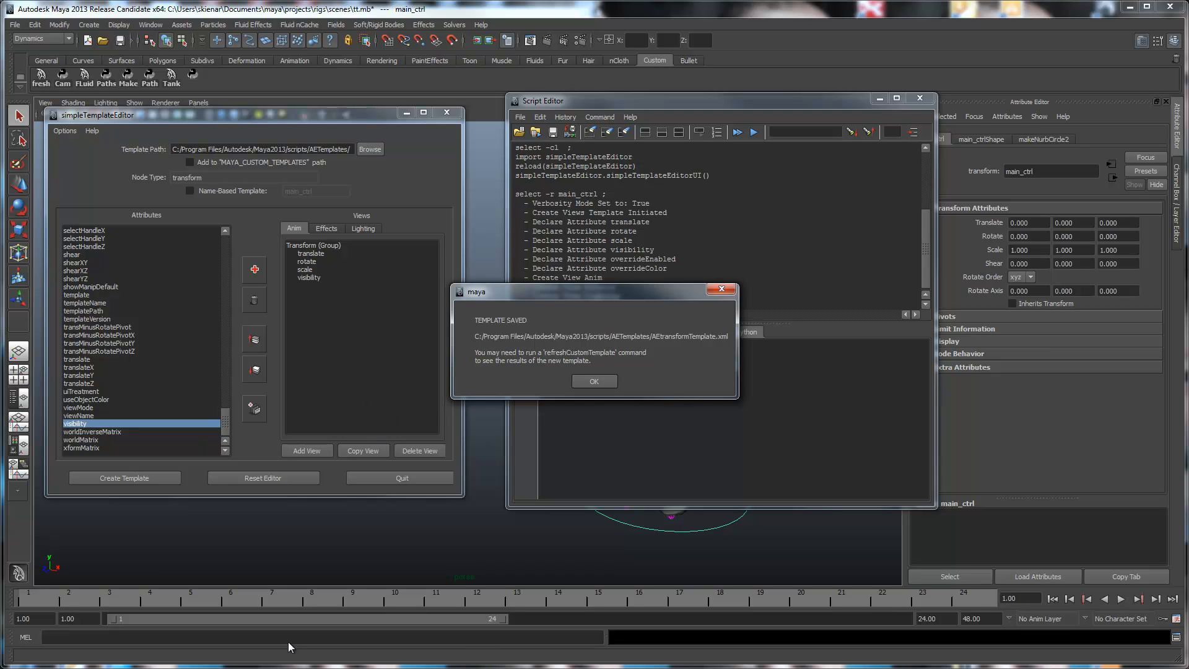
click(594, 381)
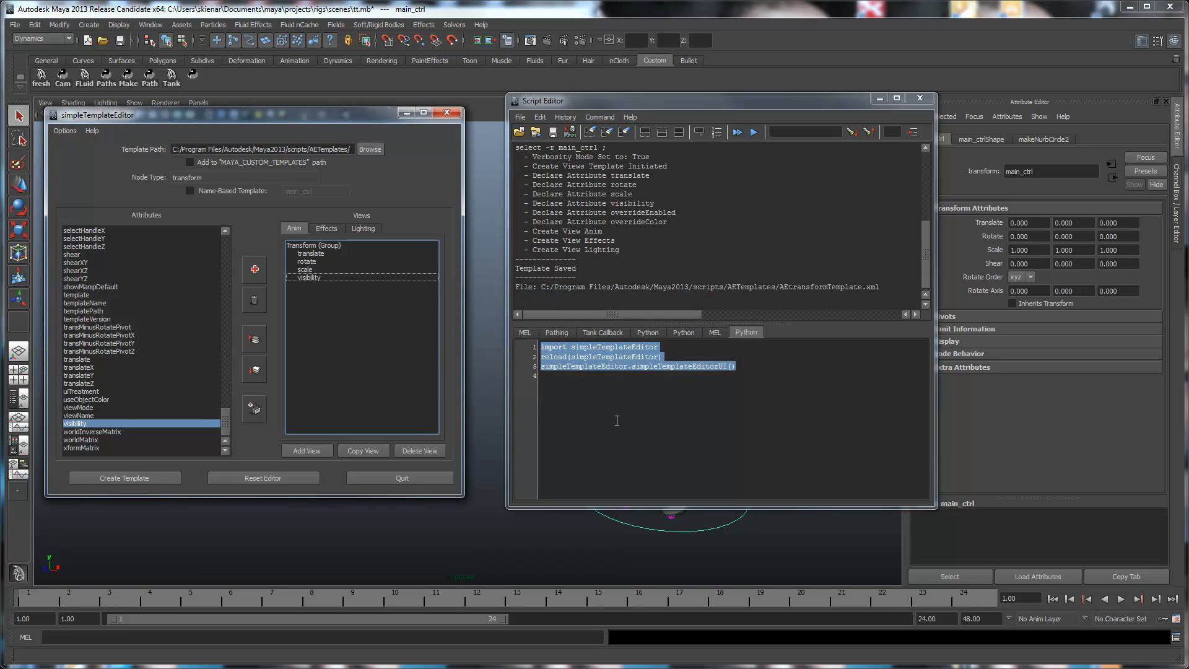
Copy the saved AEtransformTemplate.xml file path from the Script Editor output
drag(541, 287, 880, 284)
key(ctrl+c)
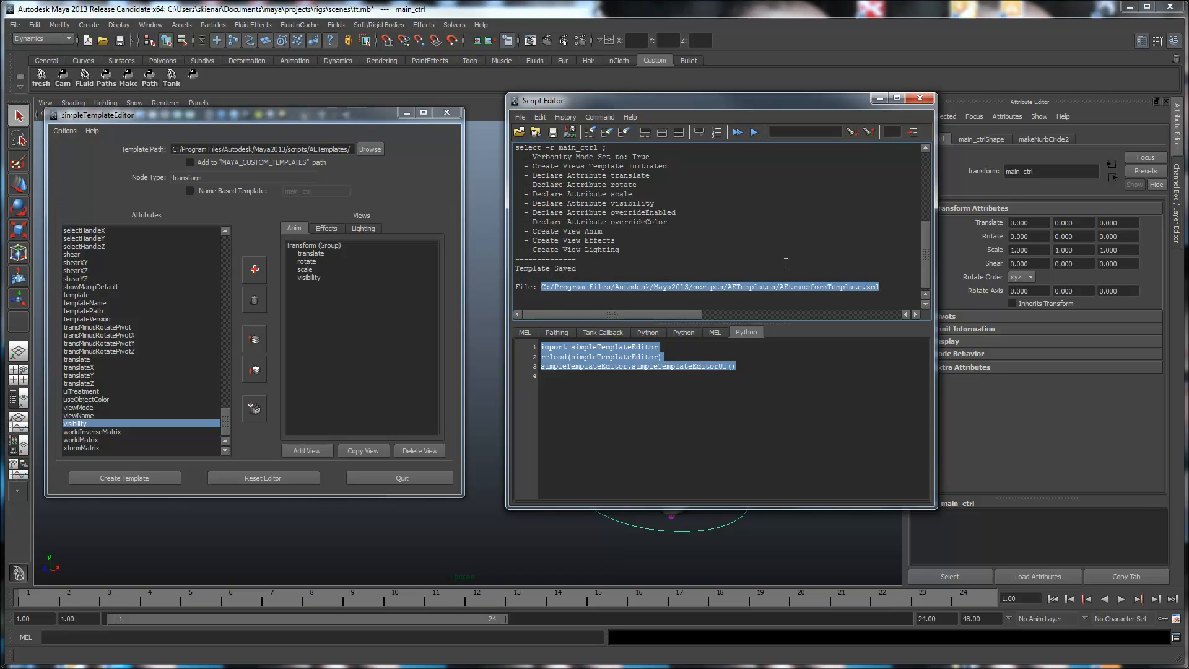
scroll(786, 263, up, 2)
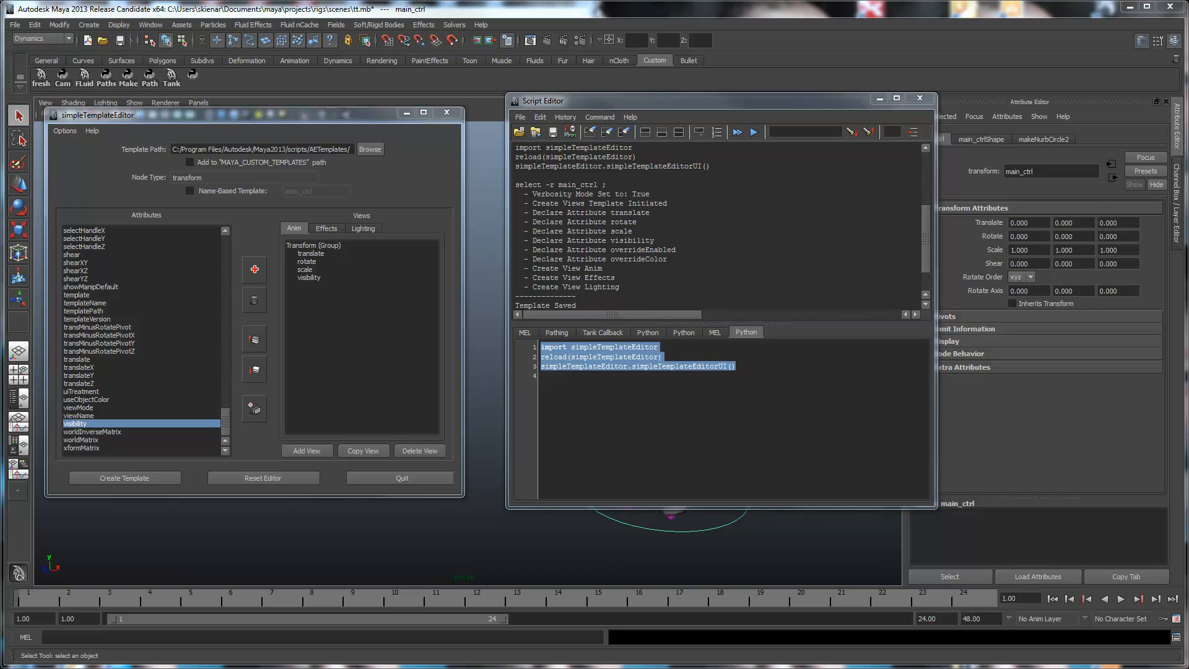
Switch to TextPad and paste the copied template path as the file name to open
drag(1188, 258, 214, 70)
click(132, 78)
click(159, 112)
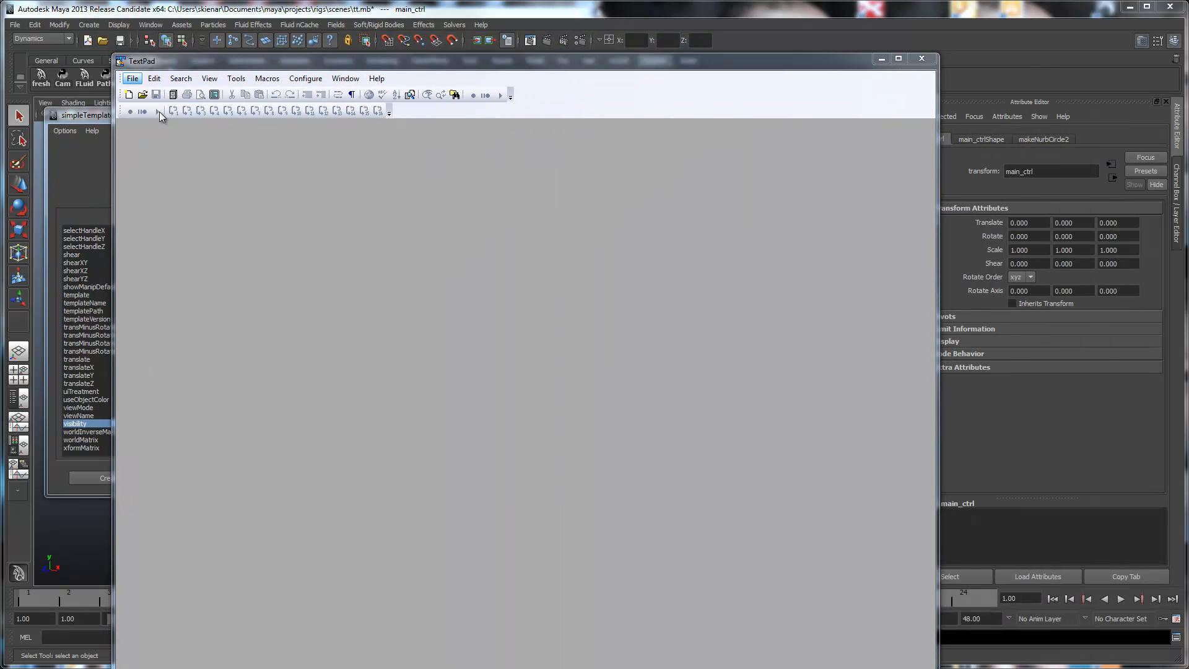
key(ctrl+v)
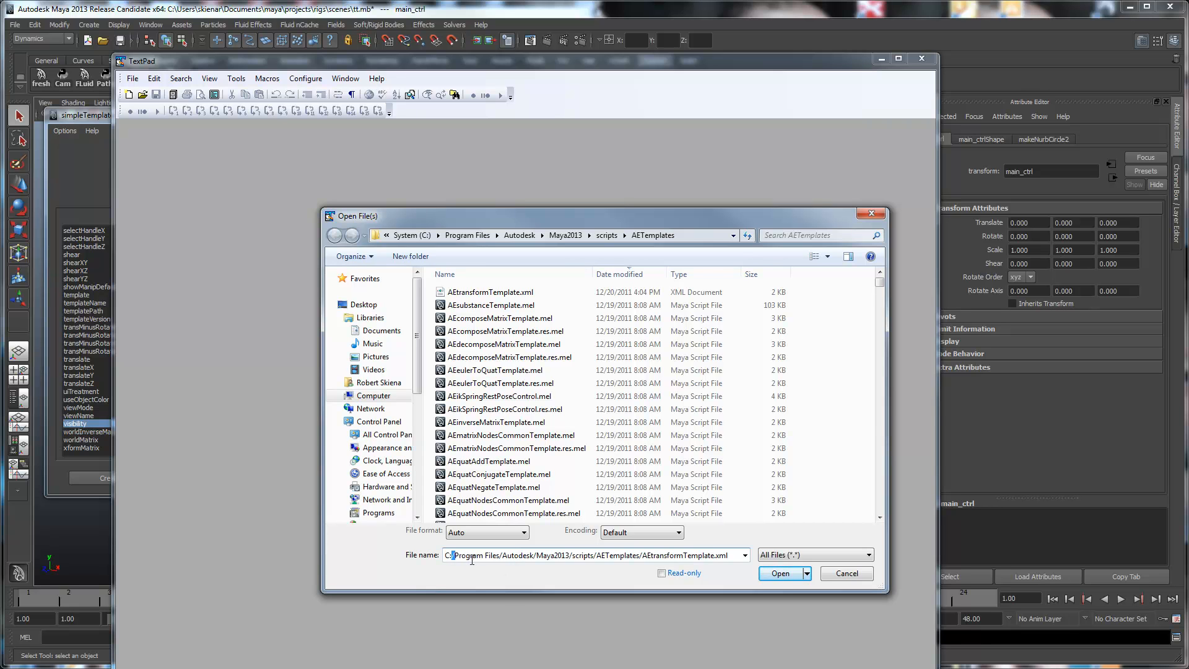
Replace the forward slashes in the pasted path with backslashes and open AEtransformTemplate.xml
key(BackSpace)
text(\)
key(Right)
key(Right)
key(Right)
key(Right)
key(Right)
key(Right)
key(Right)
key(Right)
key(Right)
key(BackSpace)
text(\)
key(BackSpace)
text(\)
key(BackSpace)
text(\)
key(Return)
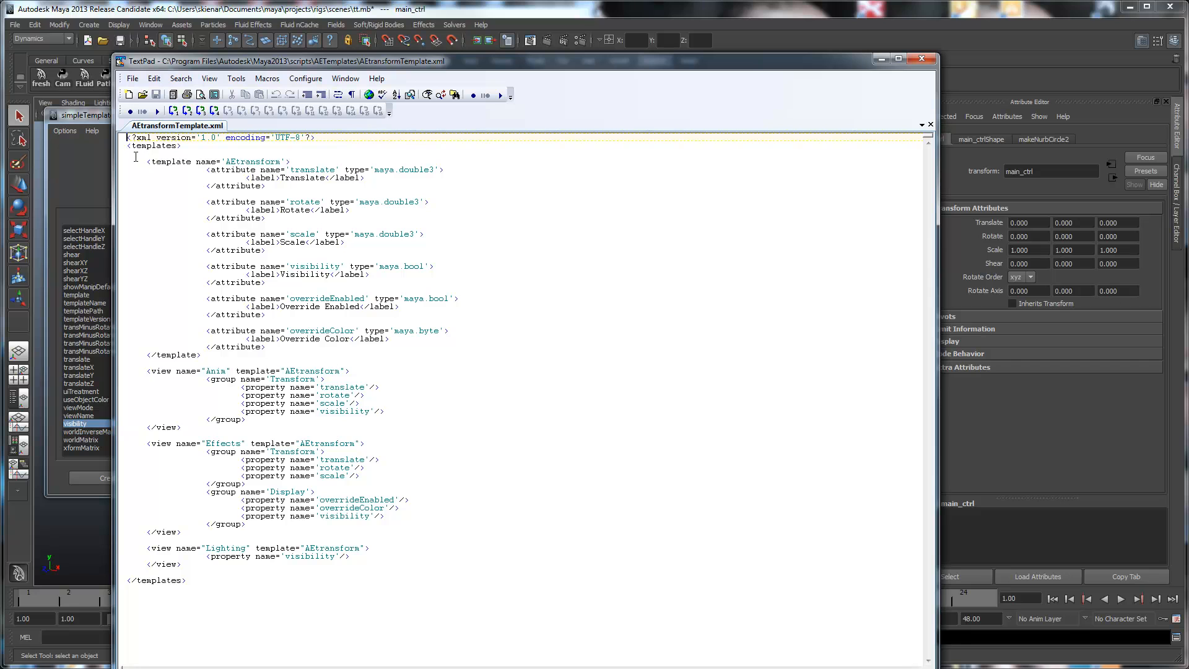
Examine the XML's attribute declarations and the groups and properties of the Anim, Effects and Lighting views
drag(128, 161, 131, 367)
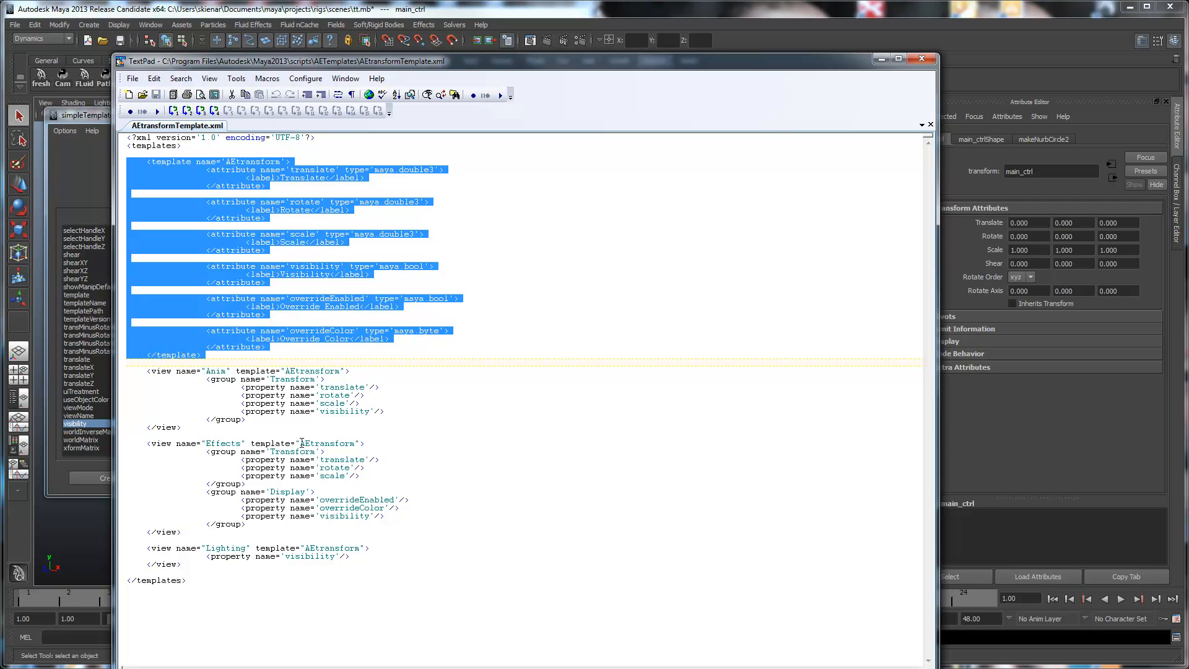
drag(127, 371, 130, 573)
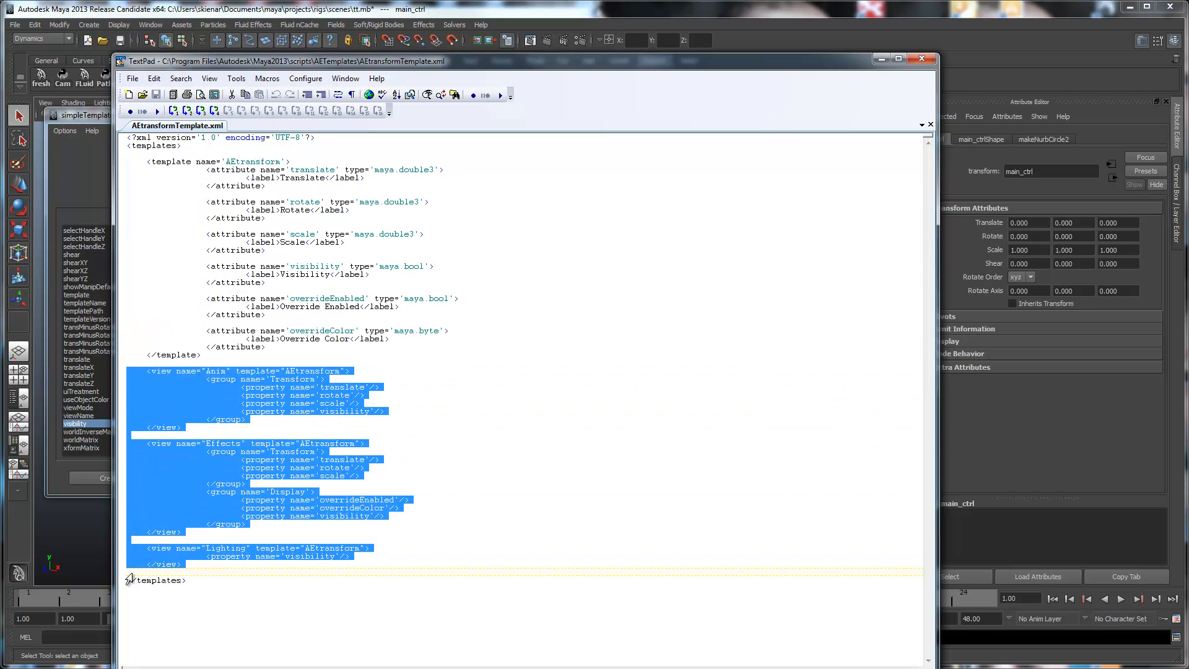
click(236, 378)
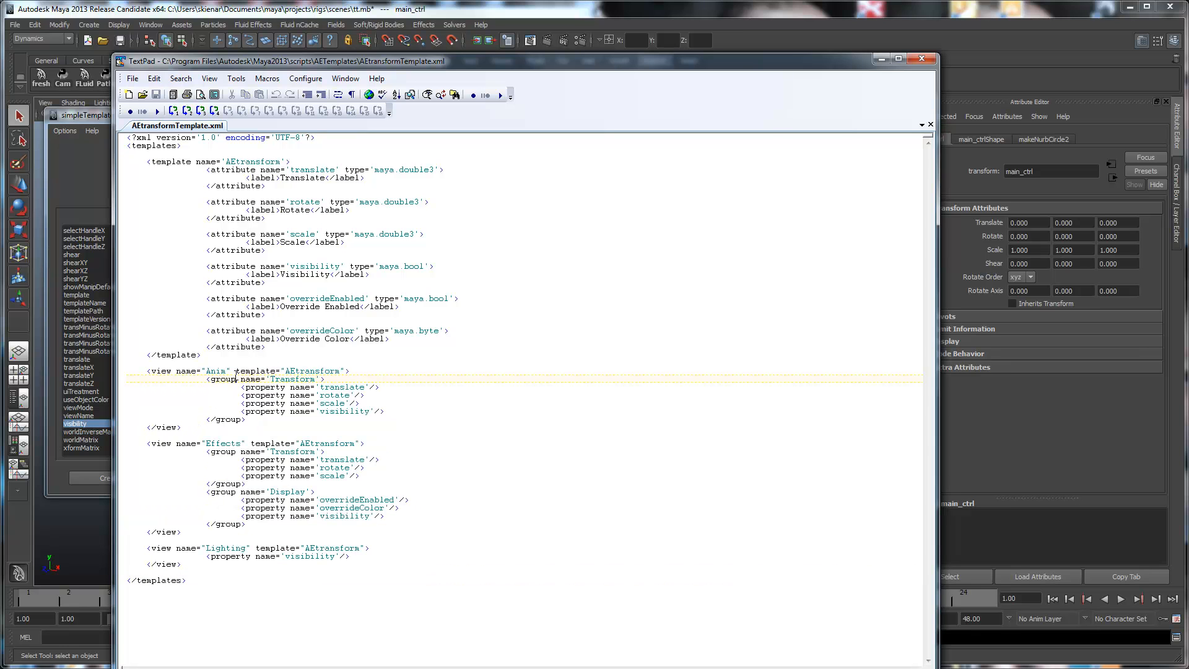
drag(130, 372, 393, 379)
click(291, 385)
drag(351, 388, 361, 412)
drag(129, 388, 129, 418)
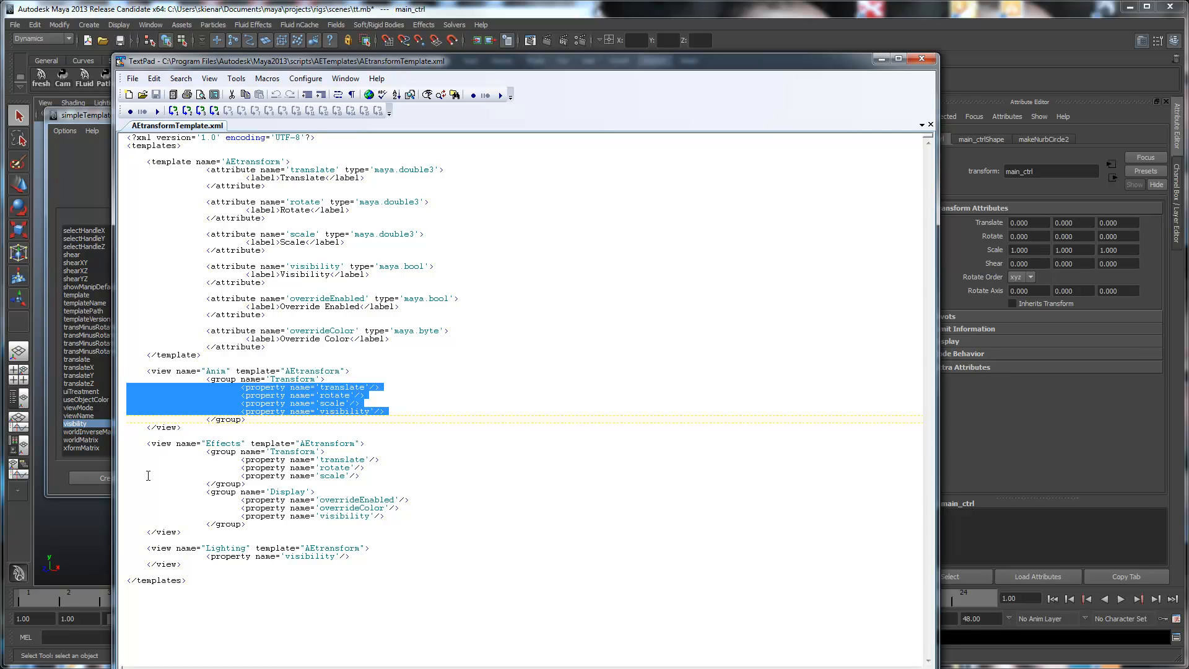
drag(128, 451, 186, 565)
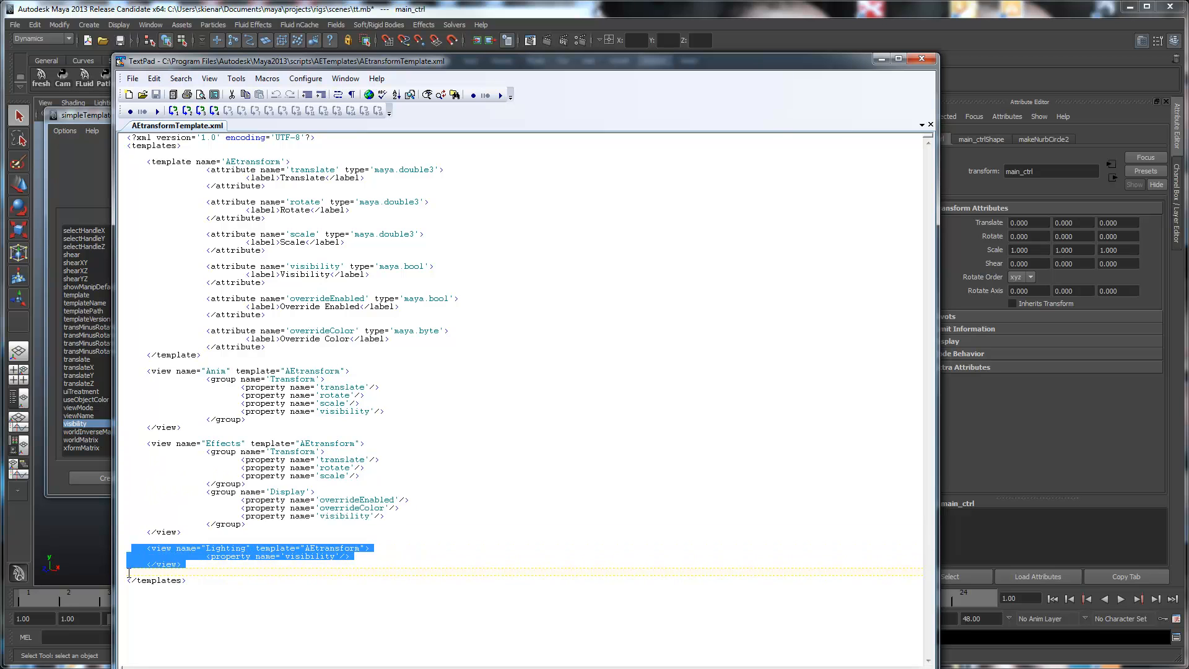
Minimize TextPad and the Script Editor to return to Maya, and move the template editor away from the character
click(881, 59)
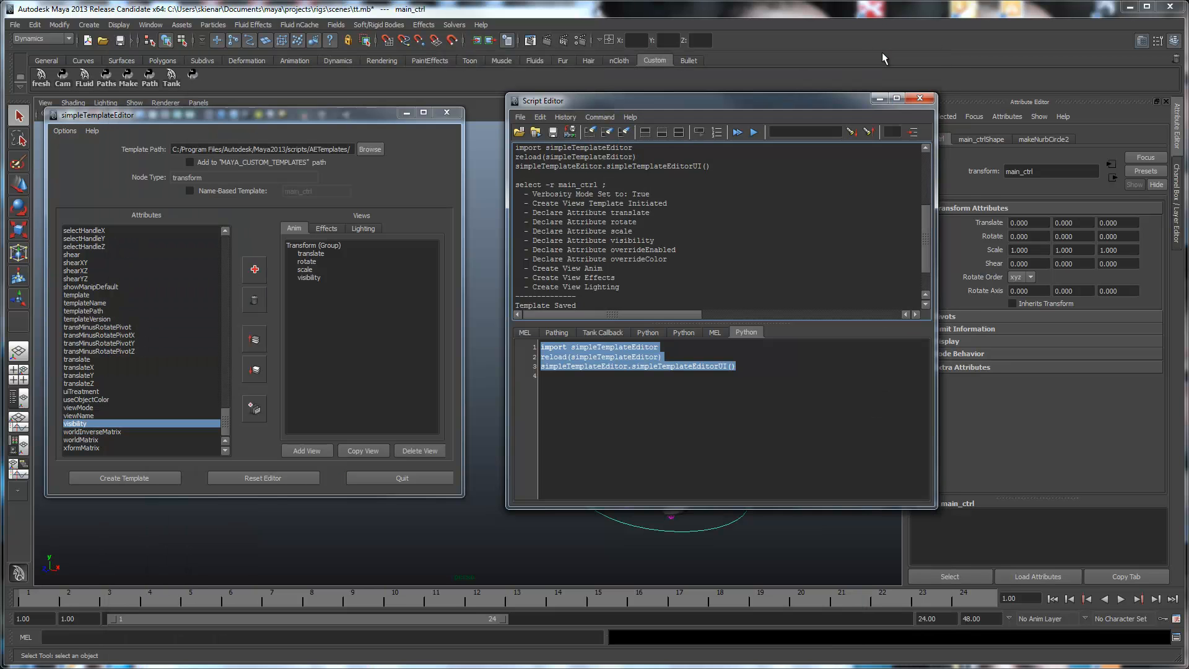
click(878, 99)
drag(366, 114, 325, 114)
click(726, 376)
click(743, 504)
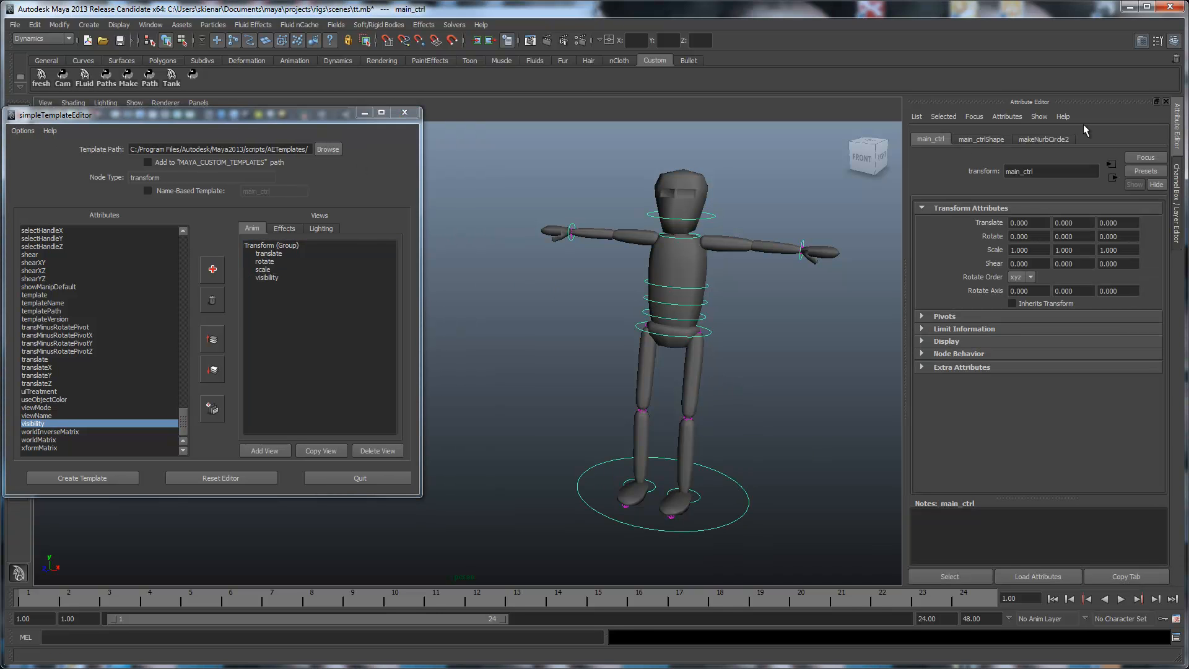
Set the Attribute Editor's current view to Effects for main_ctrl
click(1038, 116)
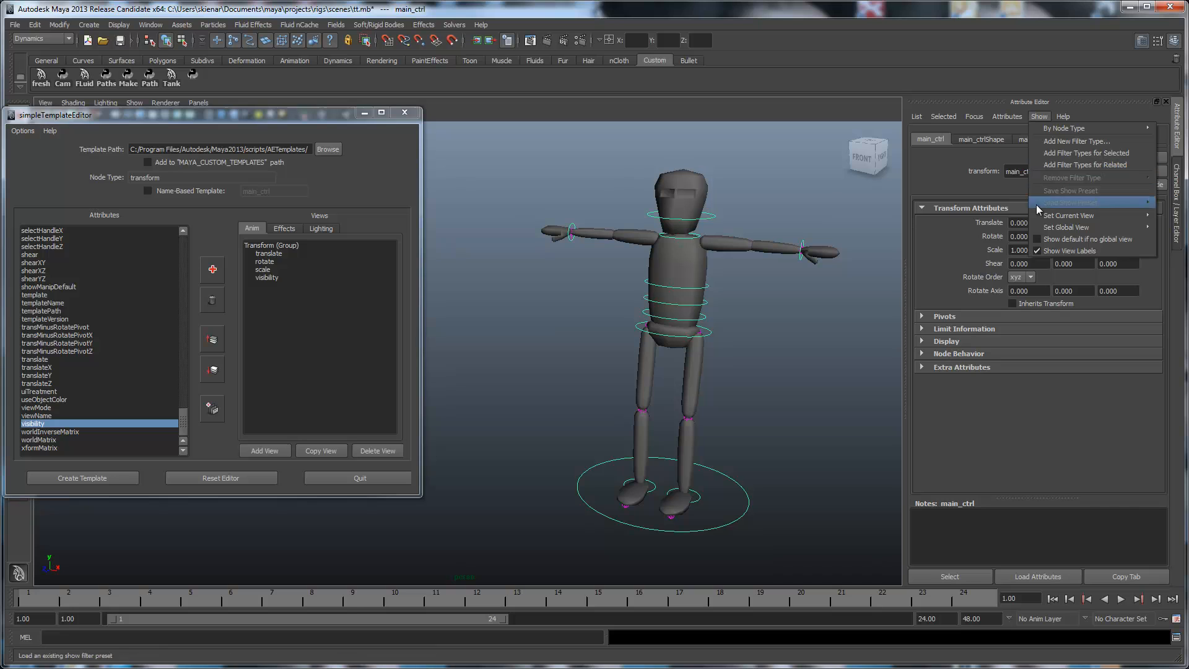
mouse_move(1109, 215)
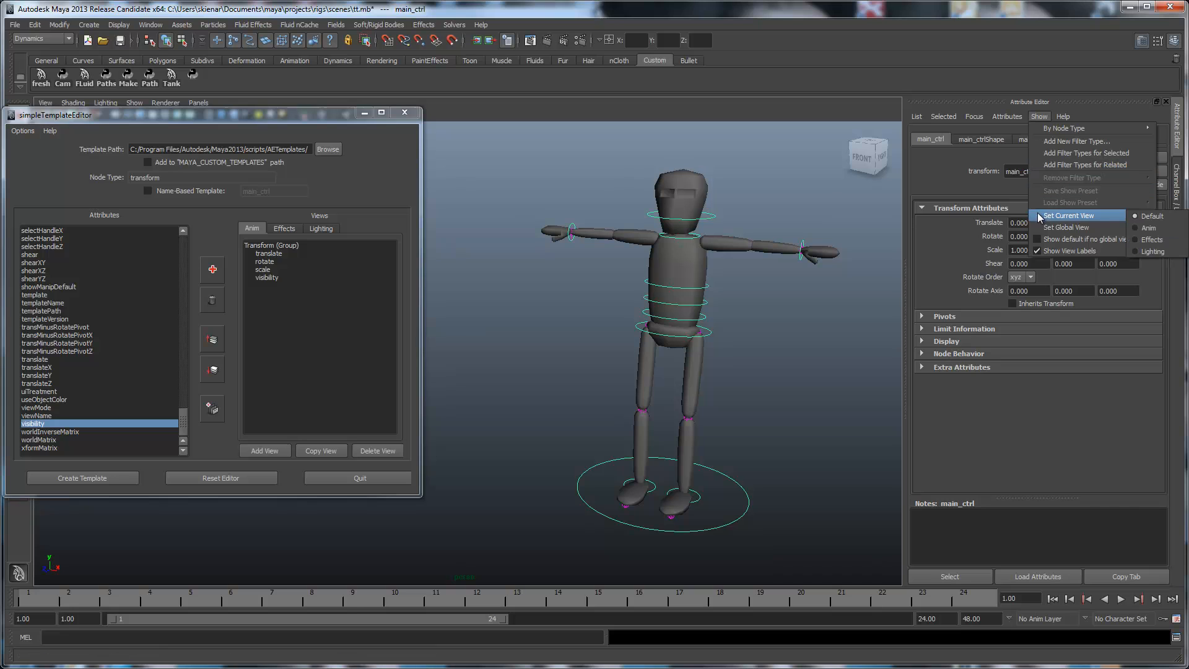
click(1157, 239)
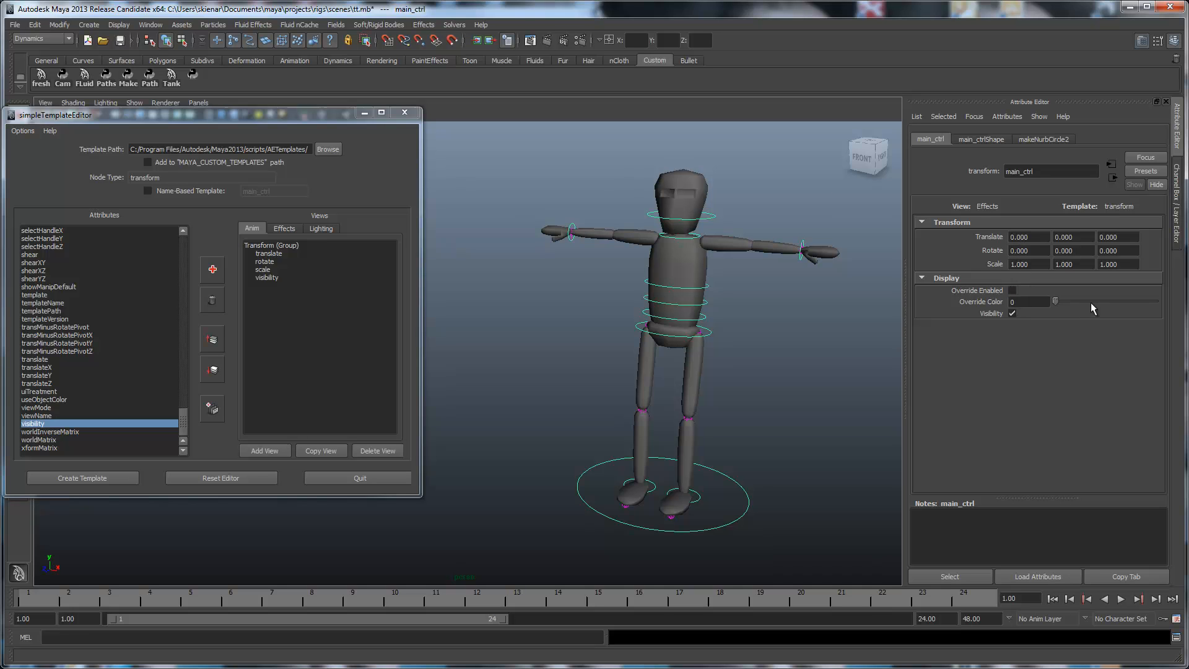
Undo the deselection of main_ctrl, and switch its Visibility off and back on in the Effects view
click(828, 428)
key(shift+z)
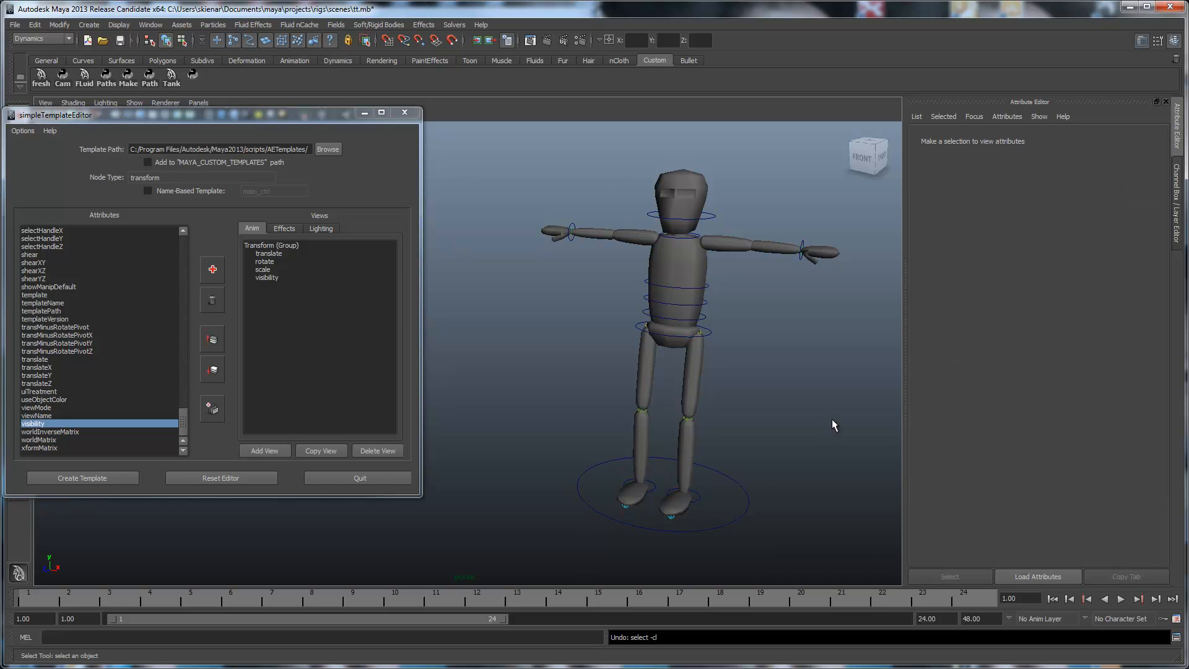
key(z)
key(z)
click(1012, 314)
click(1012, 314)
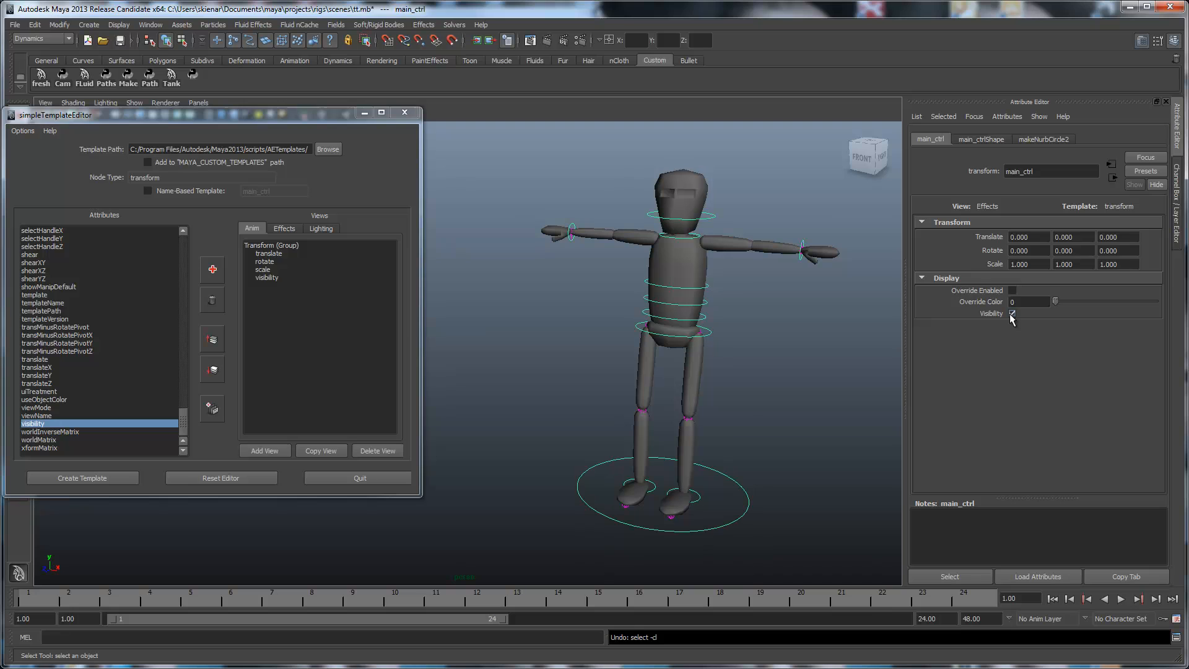
Set the Attribute Editor's current view to Lighting for main_ctrl
click(1043, 116)
mouse_move(1068, 217)
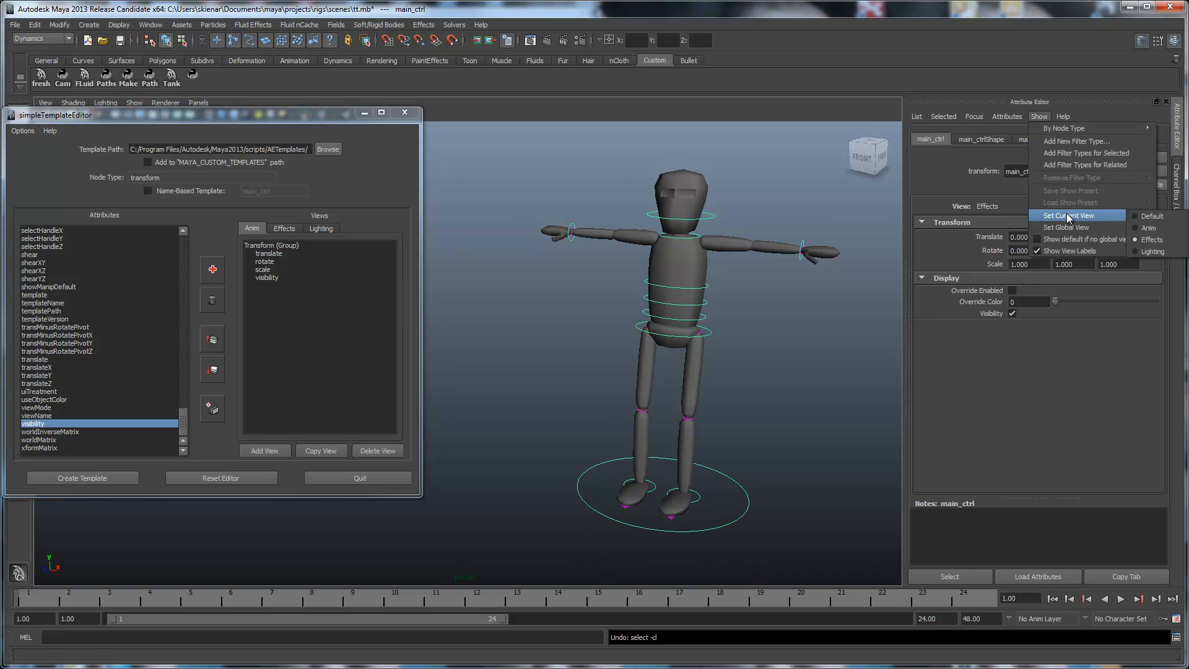
click(1154, 251)
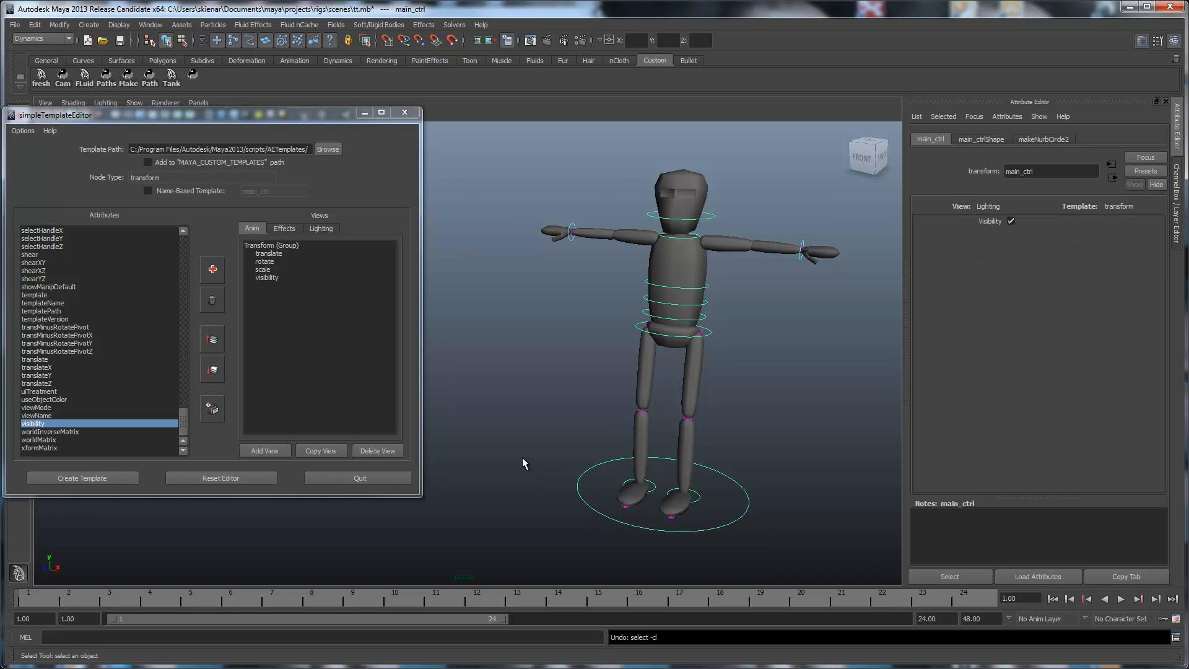
Browse the template path's destination directory without changing it, and enable adding the path to MAYA_CUSTOM_TEMPLATES
drag(244, 109, 336, 135)
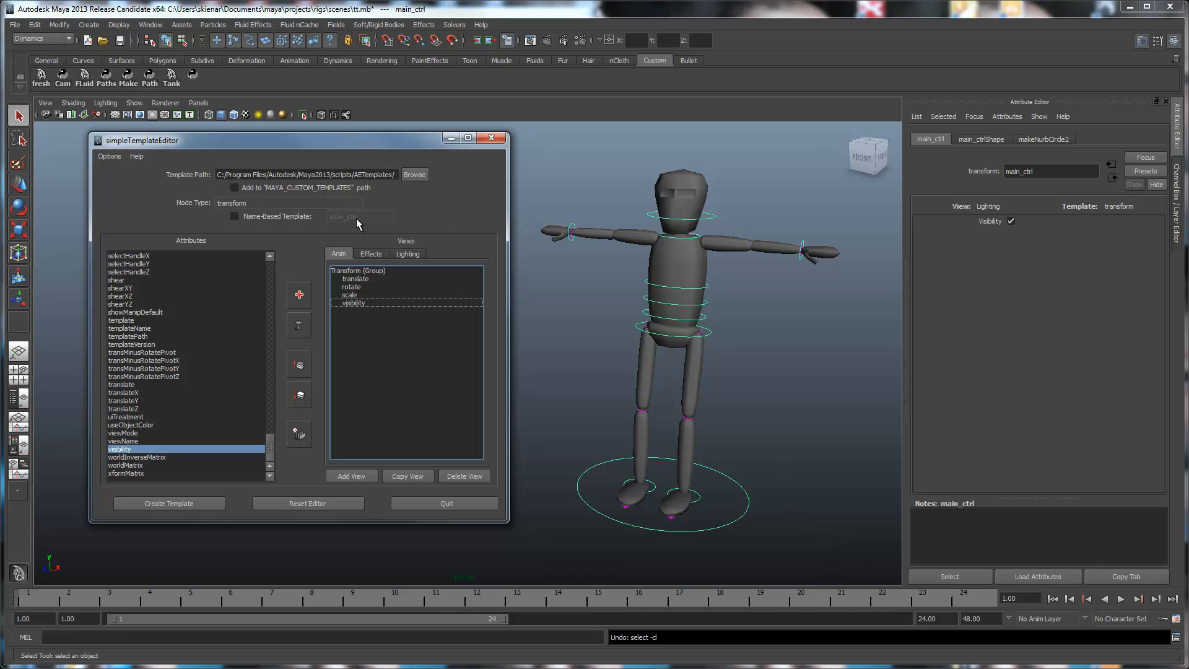
click(414, 175)
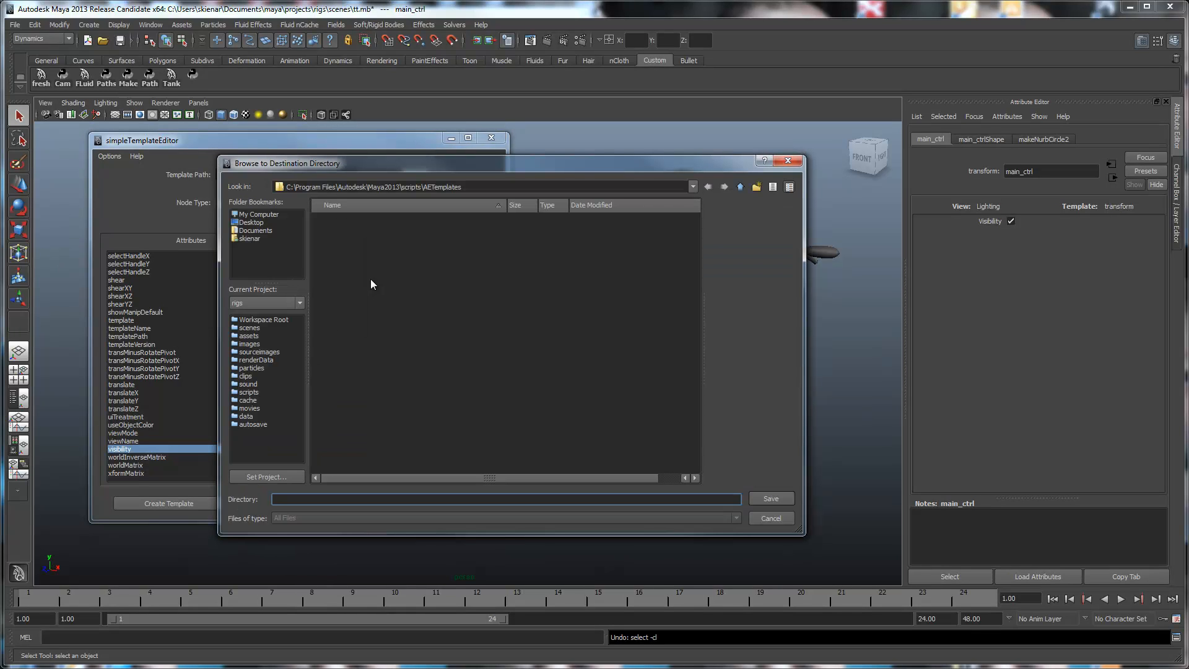
click(792, 161)
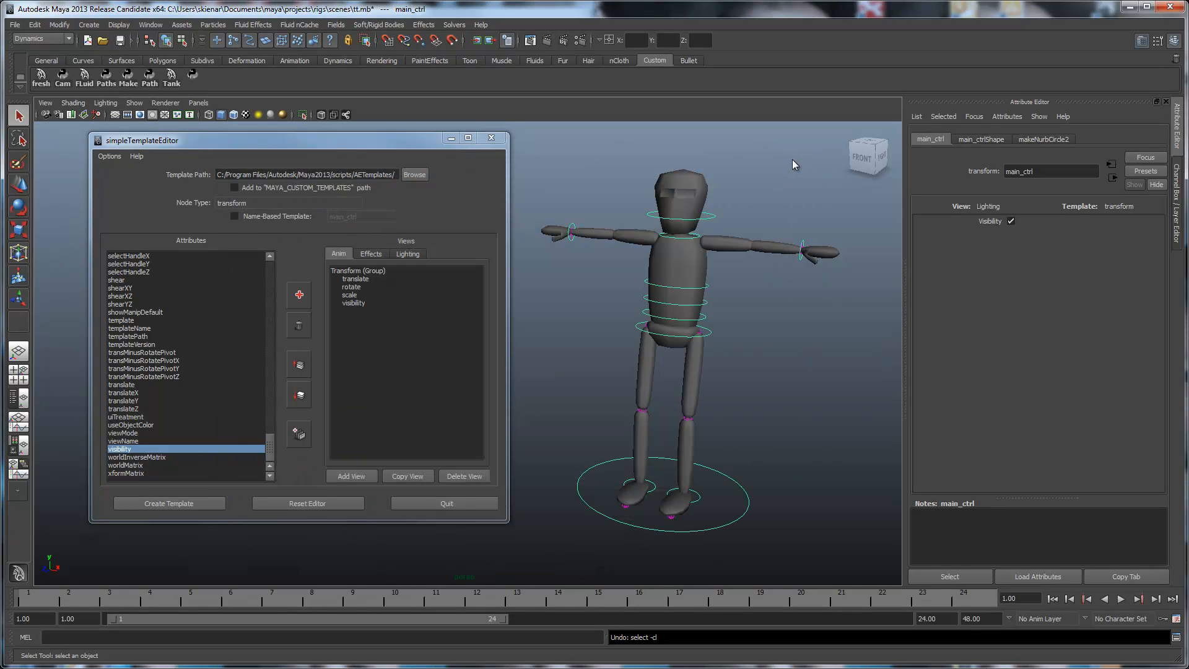
click(235, 188)
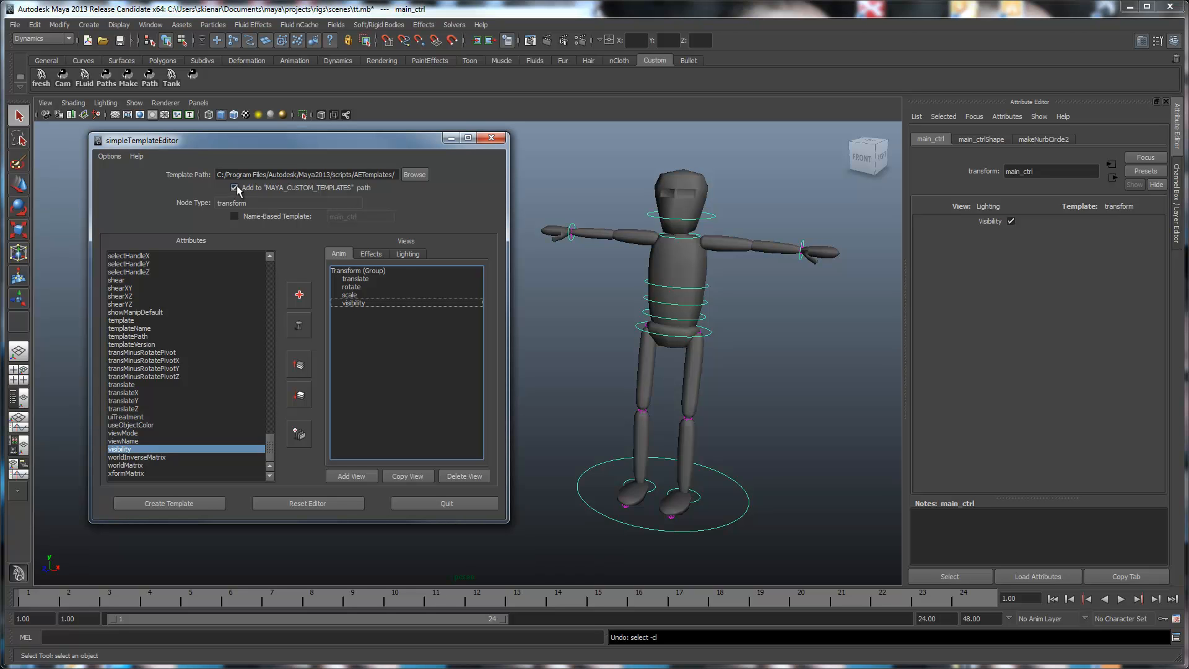